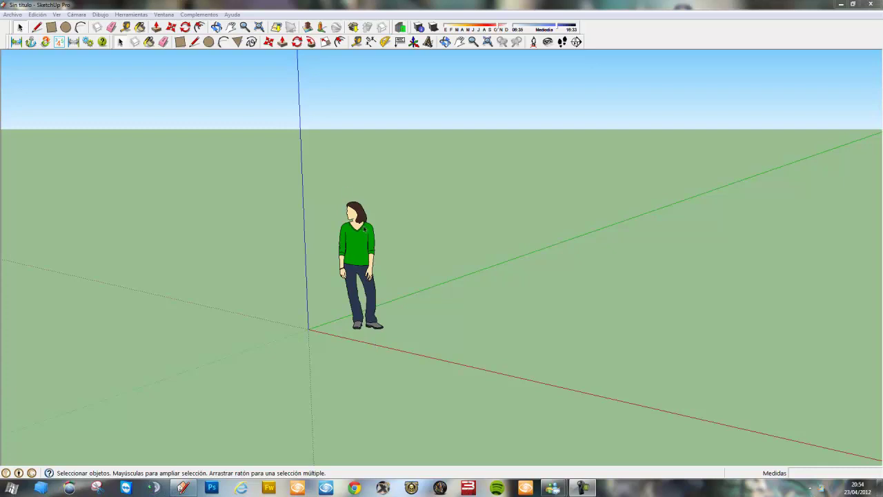
Step: Draw a thin rectangle from the origin along the red axis, replacing a misplaced first attempt
middle_click_drag(351, 339, 485, 300)
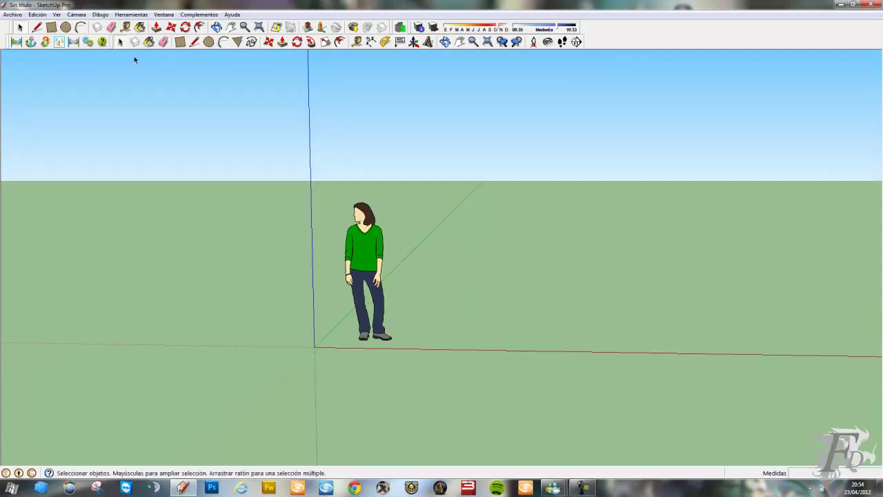
left_click(180, 41)
mouse_move(386, 228)
middle_mouse_down()
mouse_move(451, 282)
mouse_move(465, 329)
middle_mouse_up()
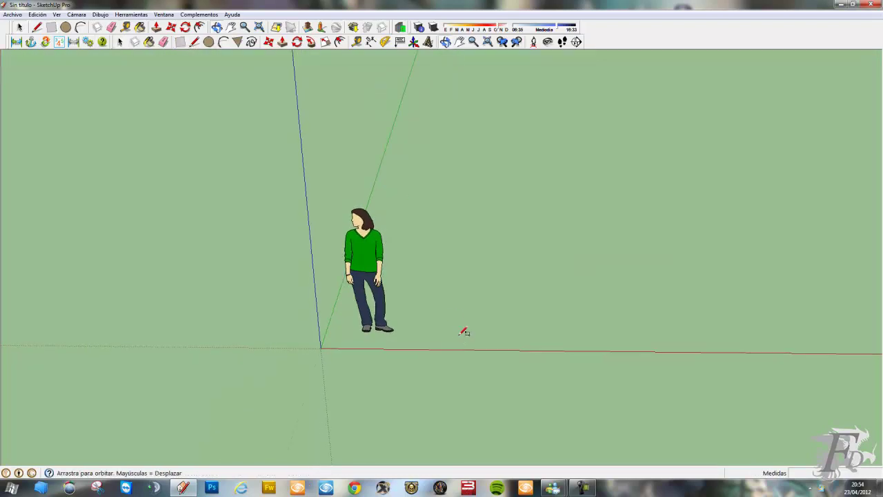
left_click(440, 350)
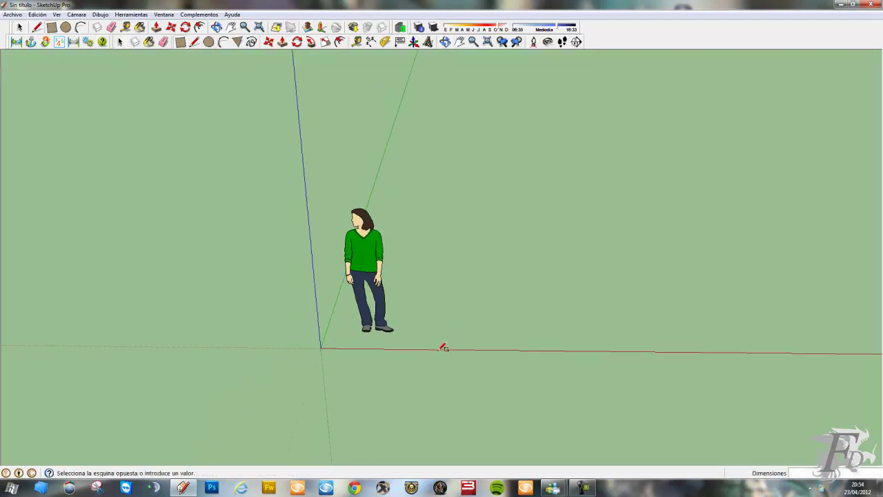
left_click(561, 306)
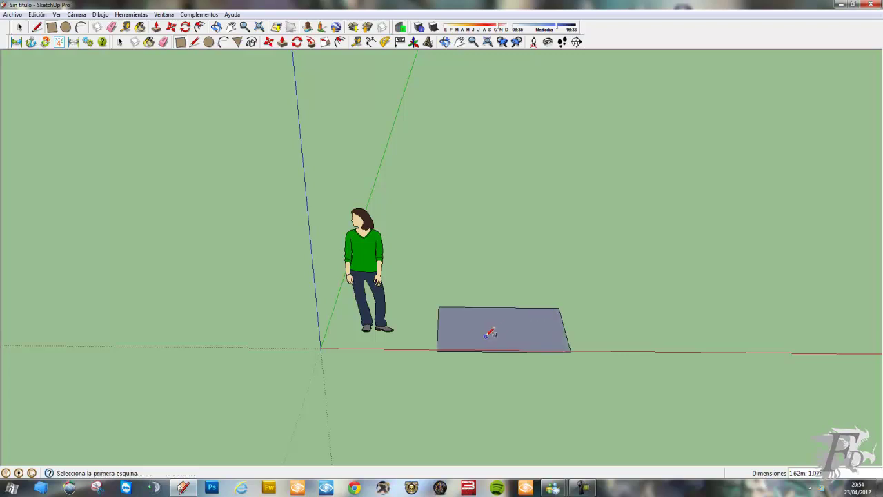
key("ctrl+z")
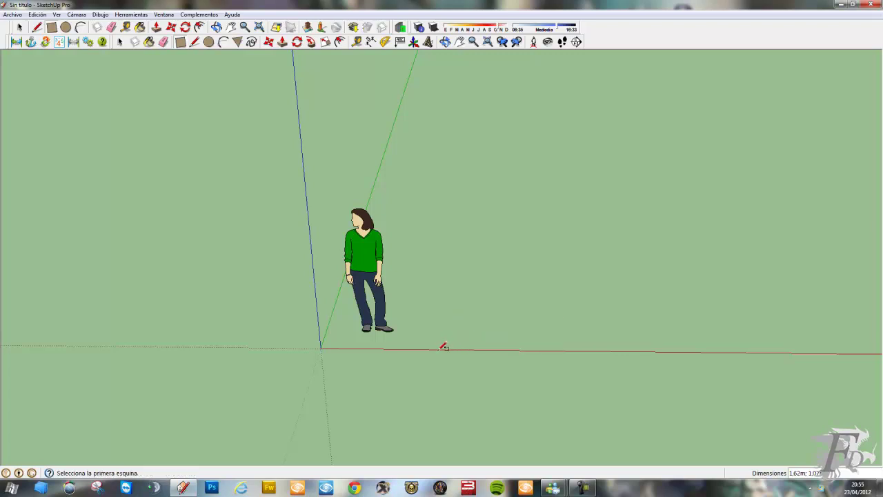
left_click(321, 346)
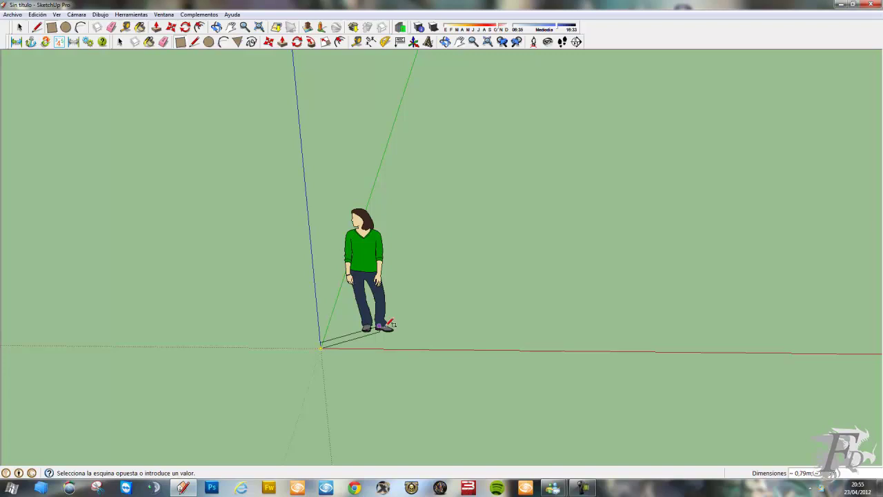
left_click(439, 341)
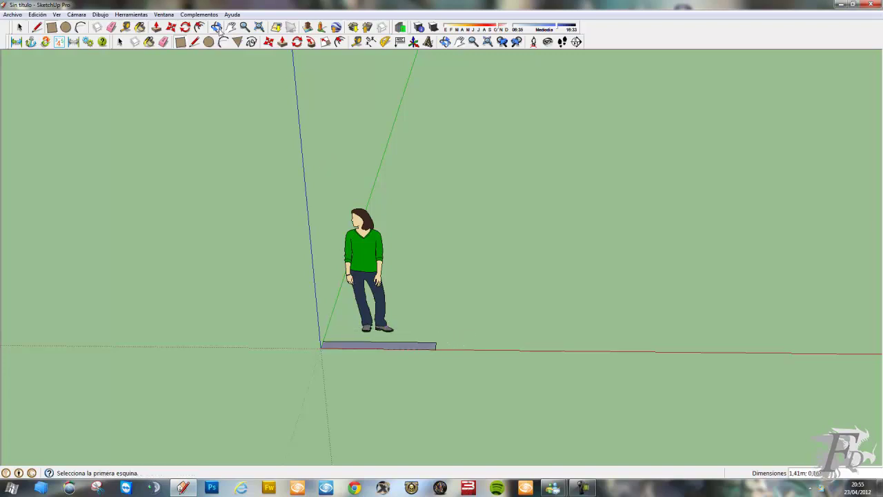
Step: Reverse the rectangle's face and pull it up 1.84 m into a tall upright block
left_click(155, 30)
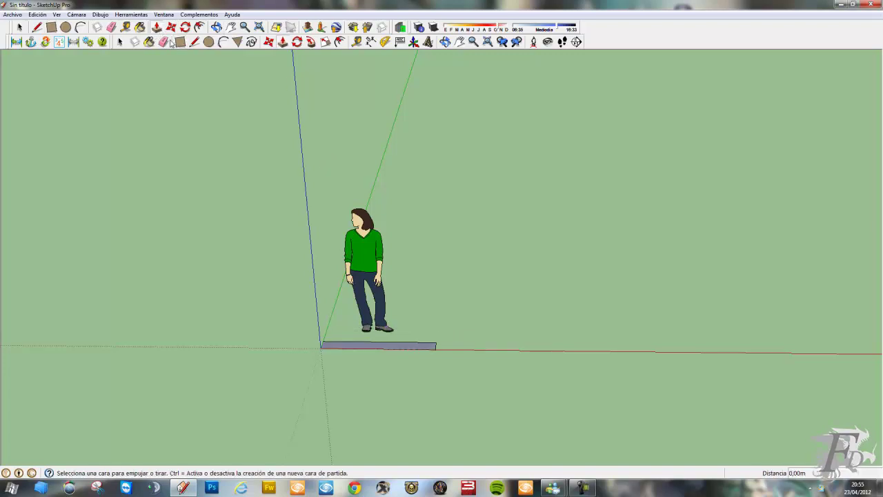
right_click(409, 350)
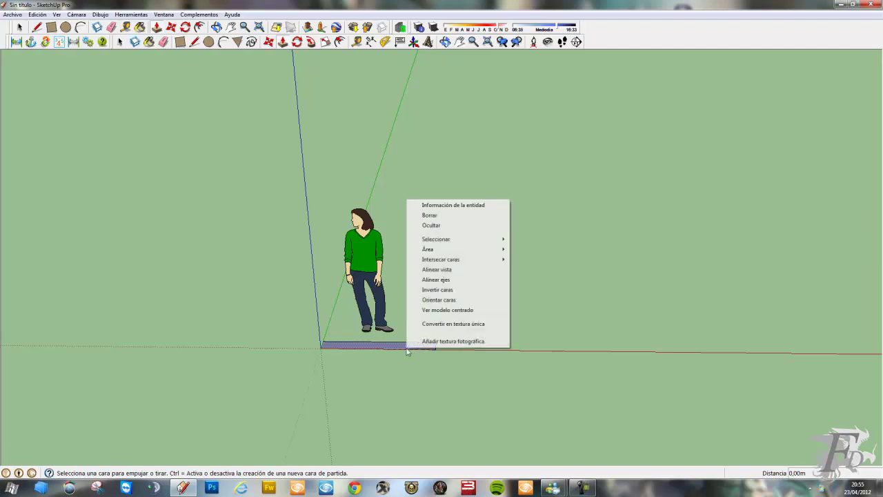
left_click(439, 290)
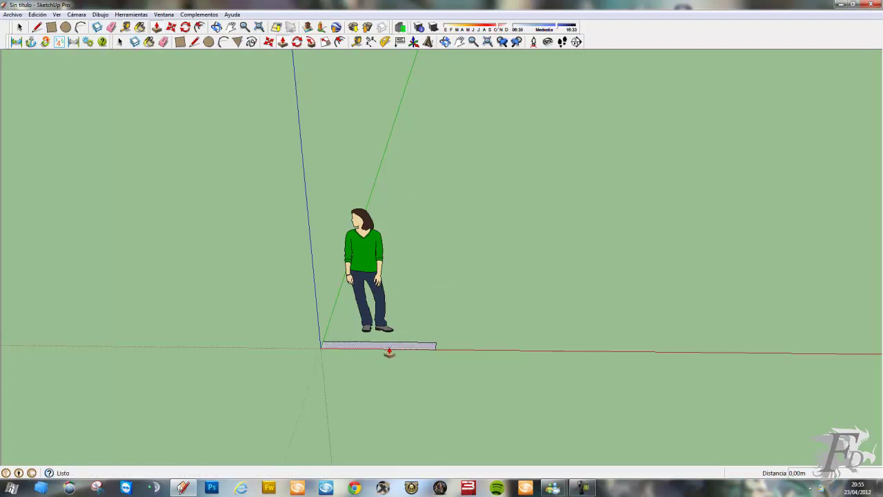
left_click_drag(385, 352, 375, 181)
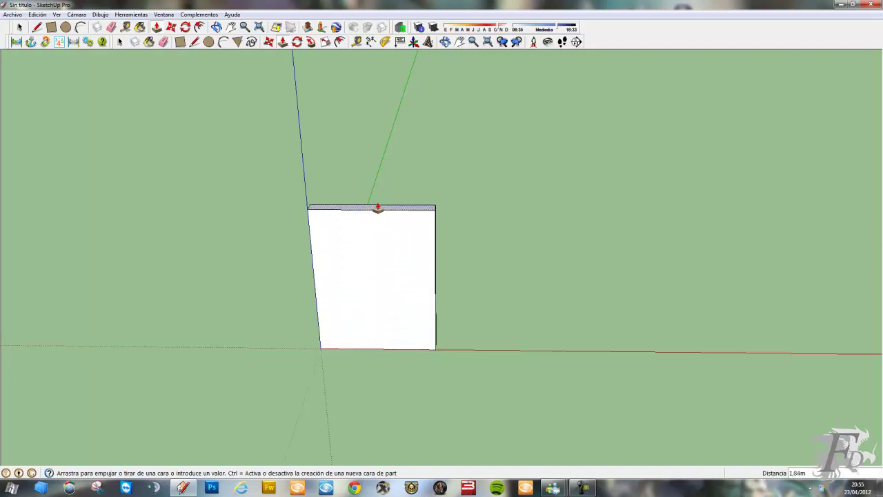
middle_click_drag(498, 307, 353, 138)
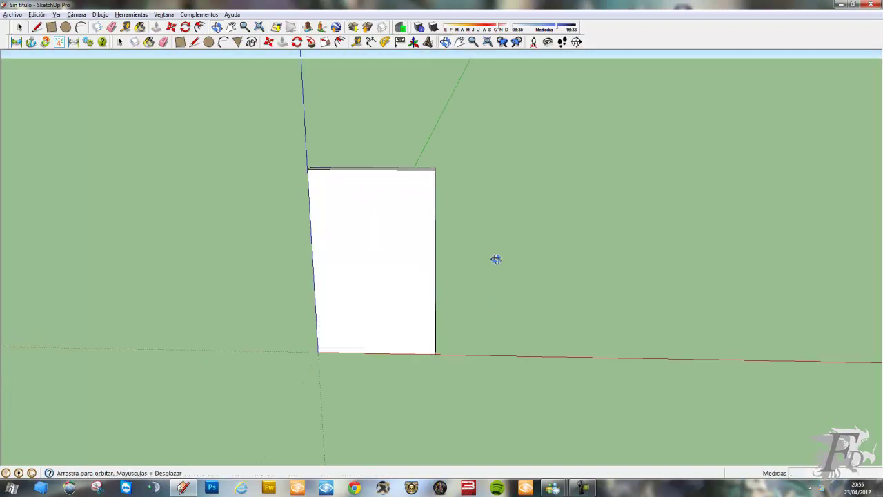
left_click(52, 28)
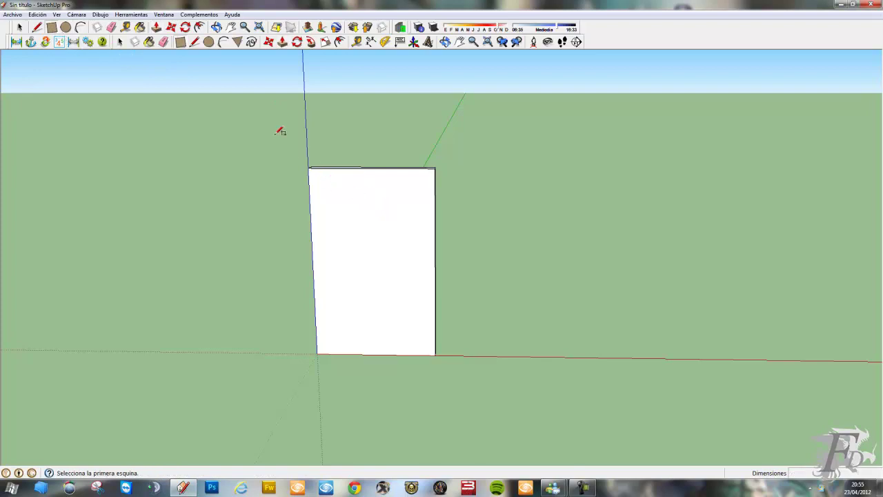
Step: Draw an inner rectangle on the block and push it through to open the doorway
left_click(317, 175)
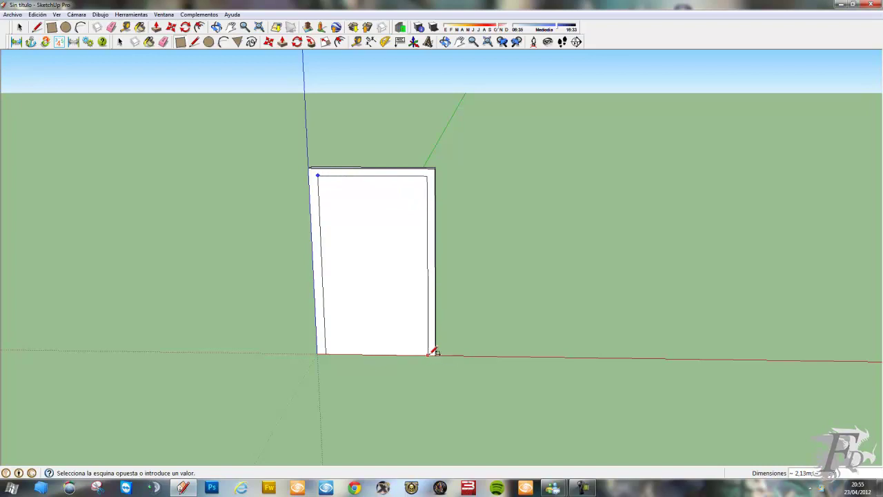
left_click(157, 28)
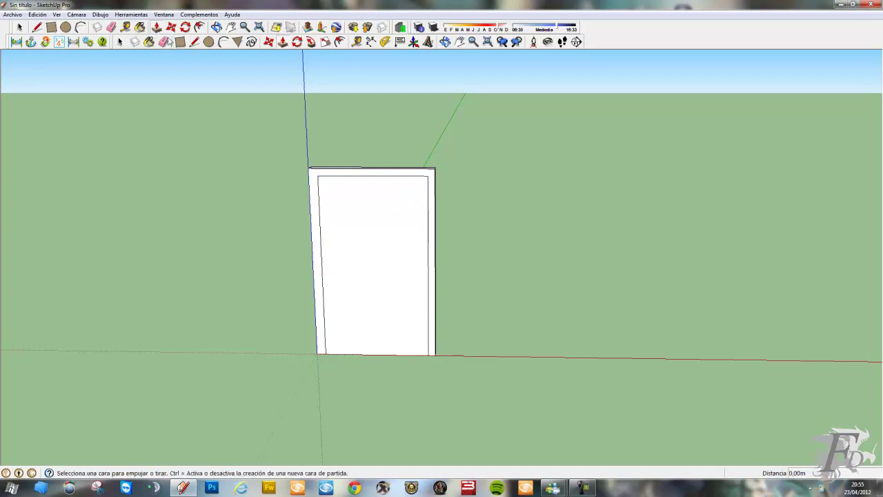
left_click(372, 276)
left_click(386, 243)
middle_click_drag(386, 243, 667, 236)
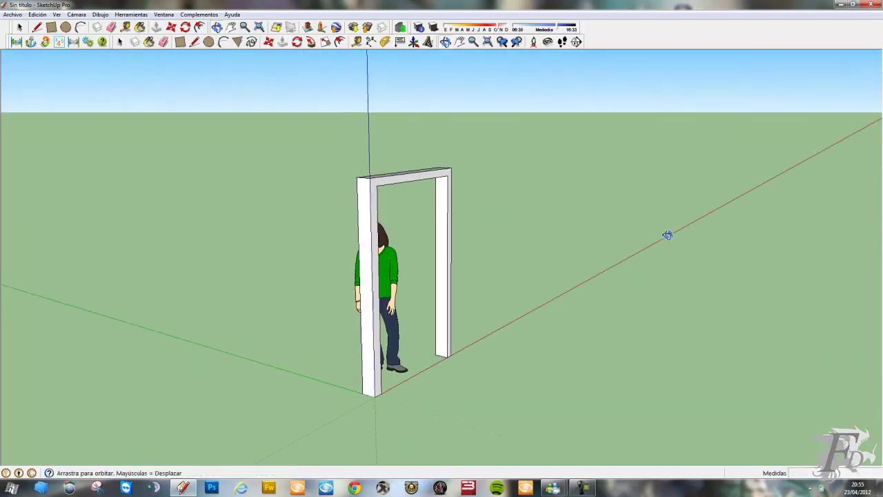
mouse_move(667, 235)
middle_mouse_down()
mouse_move(250, 232)
mouse_move(101, 58)
middle_mouse_up()
scroll(376, 235, "up", 2)
scroll(376, 235, "up", 2)
Step: Delete the standing woman figure from the scene
left_click(20, 26)
left_click(400, 263)
key("Delete")
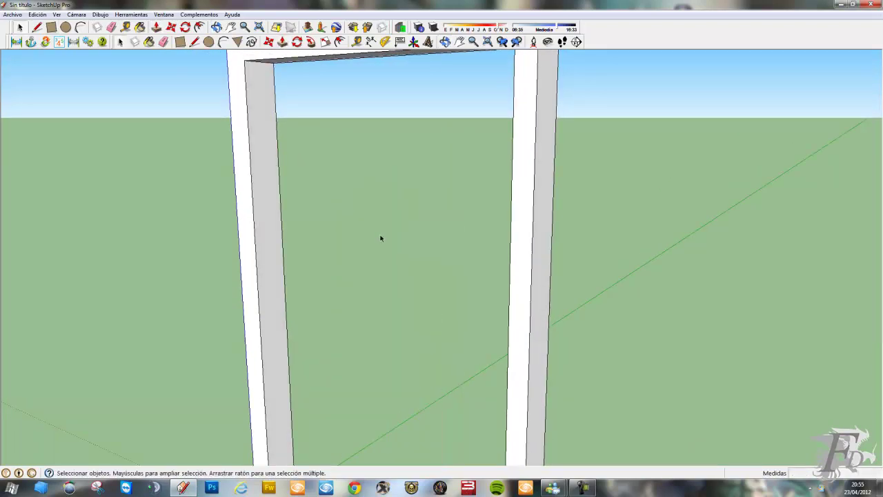
left_click(37, 27)
mouse_move(306, 197)
middle_mouse_down()
mouse_move(257, 113)
mouse_move(267, 119)
middle_mouse_up()
scroll(297, 173, "down", 1)
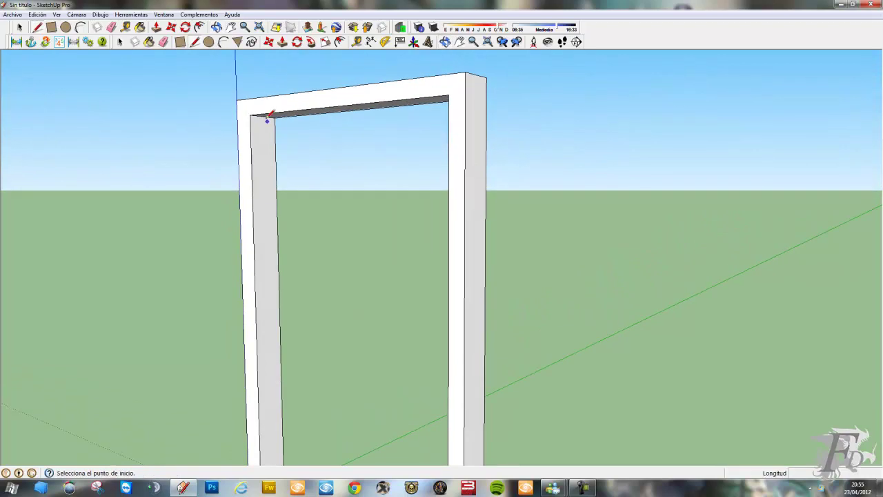
Step: Draw a vertical line down the left post's inner face from its top corner
left_click(268, 114)
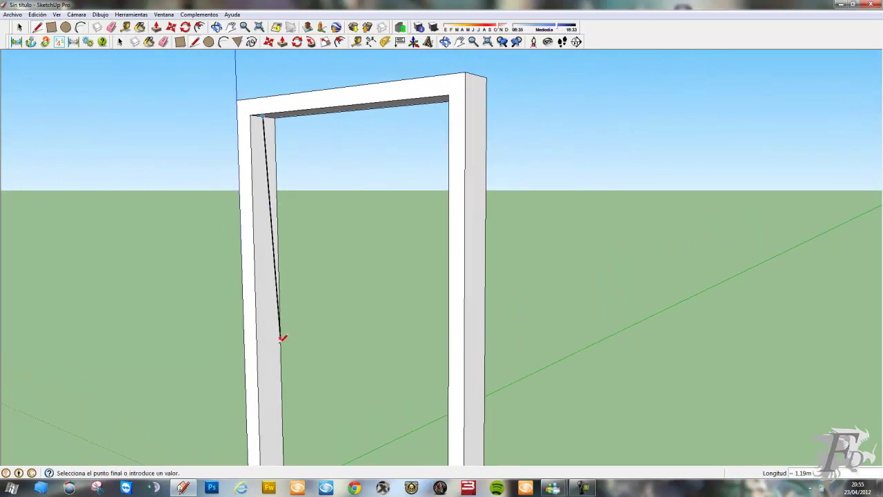
middle_click_drag(281, 335, 272, 244, "shift")
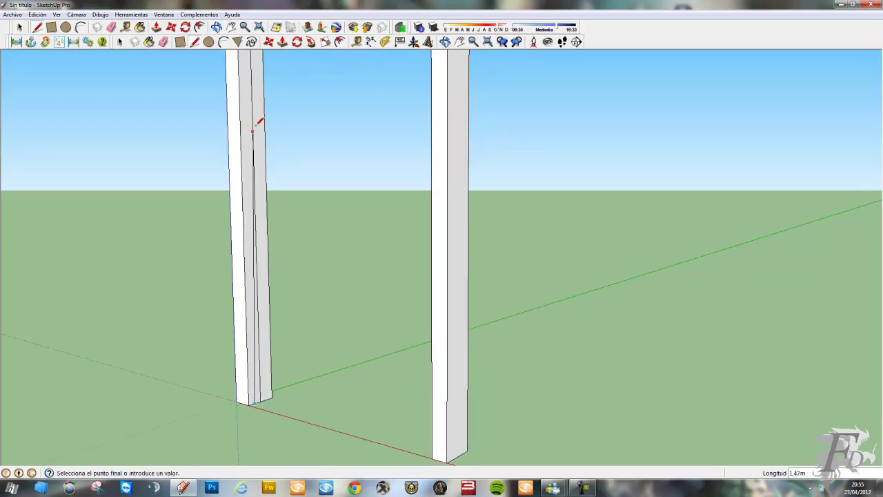
mouse_move(252, 60)
middle_mouse_down("shift")
mouse_move(243, 28)
mouse_move(253, 122)
middle_mouse_up("shift")
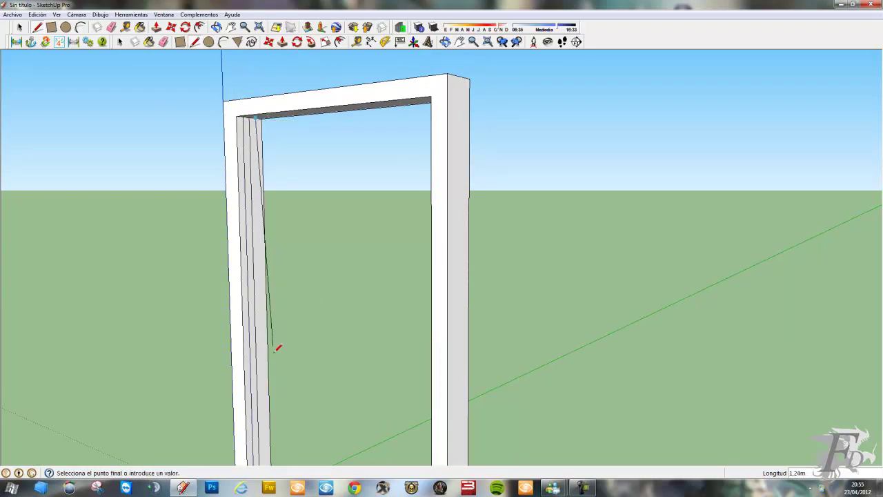
mouse_move(264, 384)
middle_mouse_down()
mouse_move(269, 427)
mouse_move(282, 443)
mouse_move(275, 407)
middle_mouse_up()
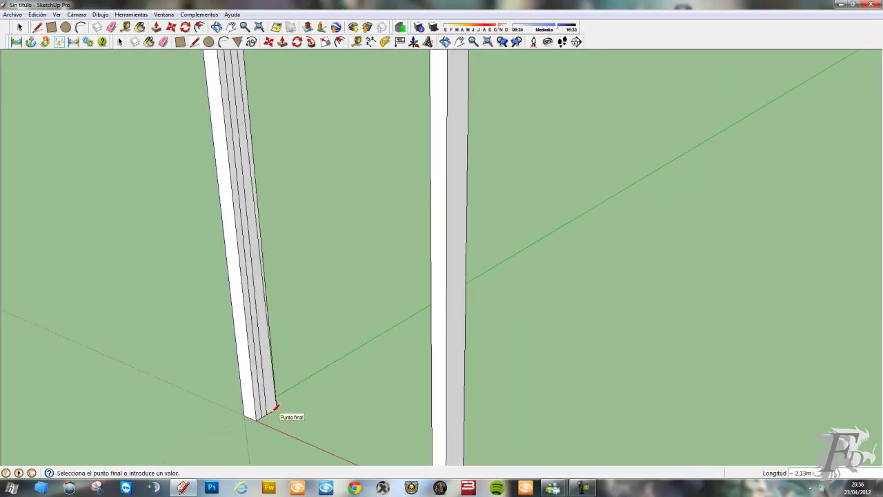
scroll(275, 407, "up", 2)
key("Escape")
Step: Delete the stray extra edge left on the left post
left_click(20, 27)
left_click(243, 164)
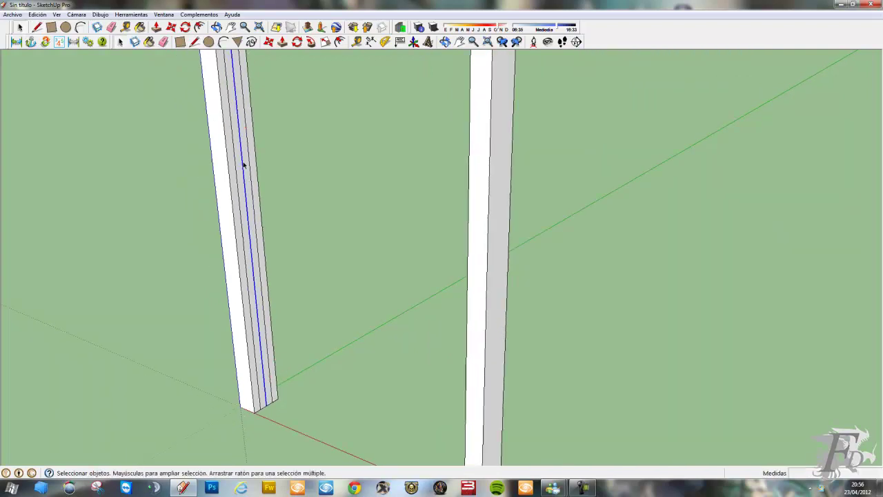
key("Delete")
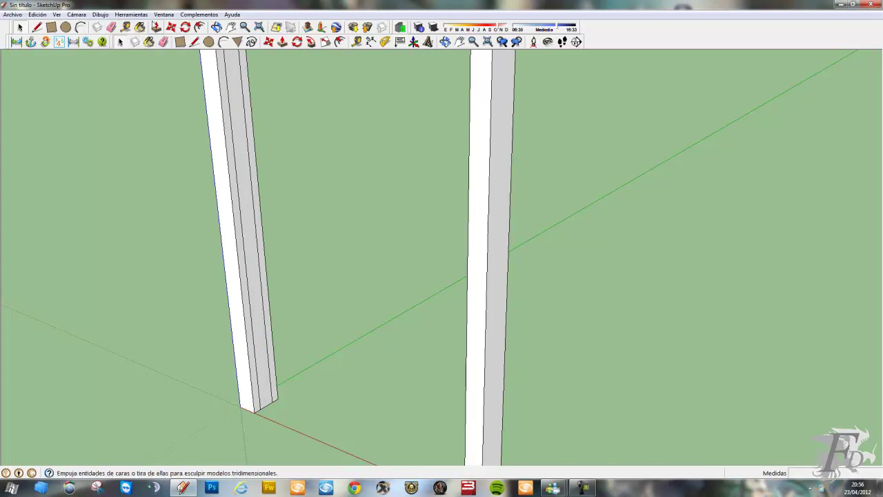
left_click(157, 27)
mouse_move(295, 154)
middle_mouse_down()
mouse_move(322, 126)
mouse_move(313, 272)
middle_mouse_up()
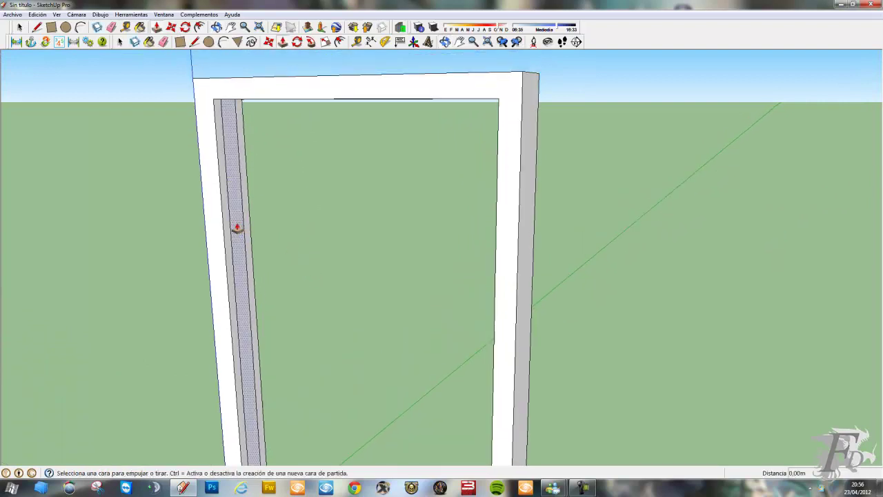
Step: Extrude the left post's marked strip across the opening into a door leaf set 0.07 m back
left_click(237, 228)
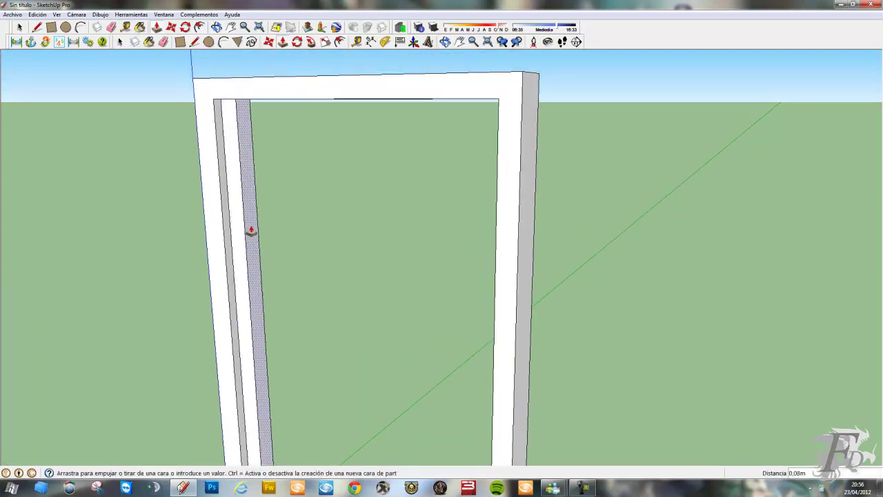
left_click(250, 231)
left_click(251, 229)
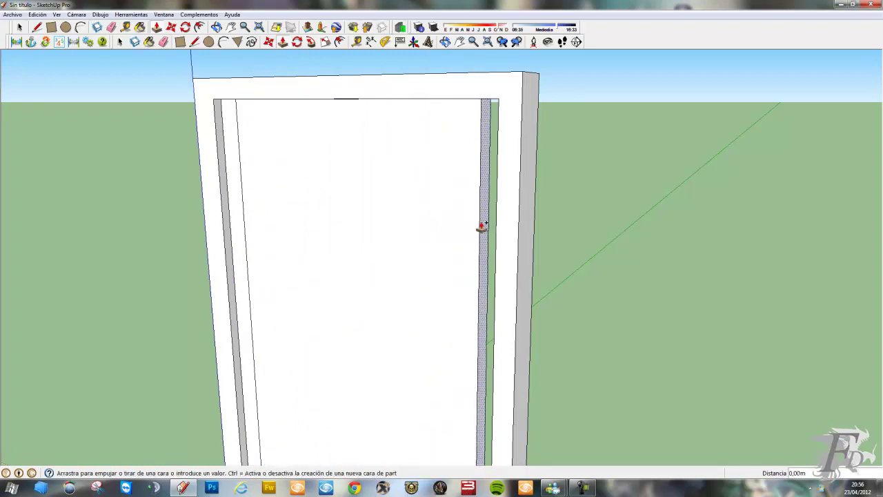
left_click(487, 227)
mouse_move(501, 229)
middle_mouse_down()
mouse_move(632, 231)
mouse_move(632, 173)
middle_mouse_up()
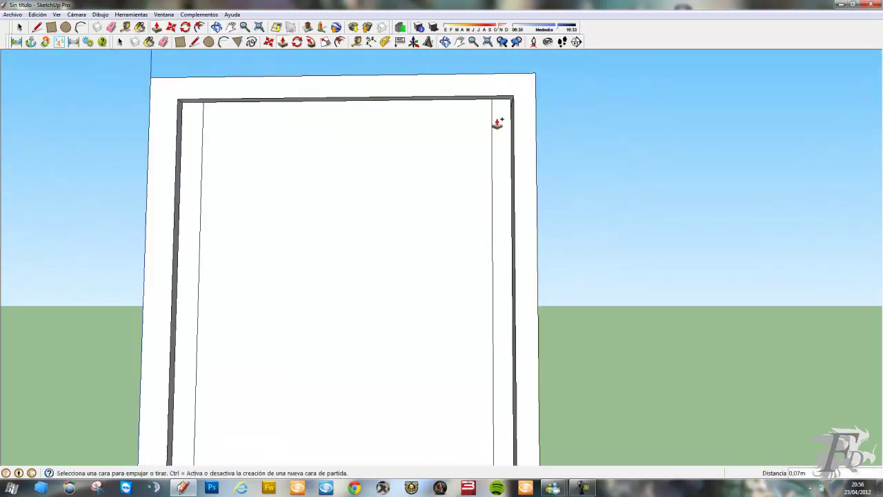
Step: Draw a top rail line just below the door's top and a horizontal line at mid-height
left_click(36, 28)
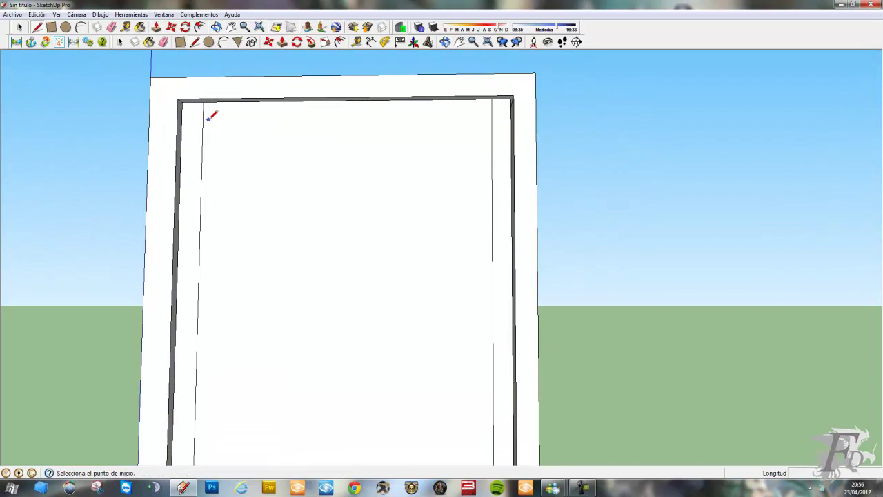
left_click(203, 123)
left_click(492, 121)
mouse_move(496, 114)
middle_mouse_down()
mouse_move(501, 255)
mouse_move(501, 177)
mouse_move(483, 170)
mouse_move(479, 198)
middle_mouse_up()
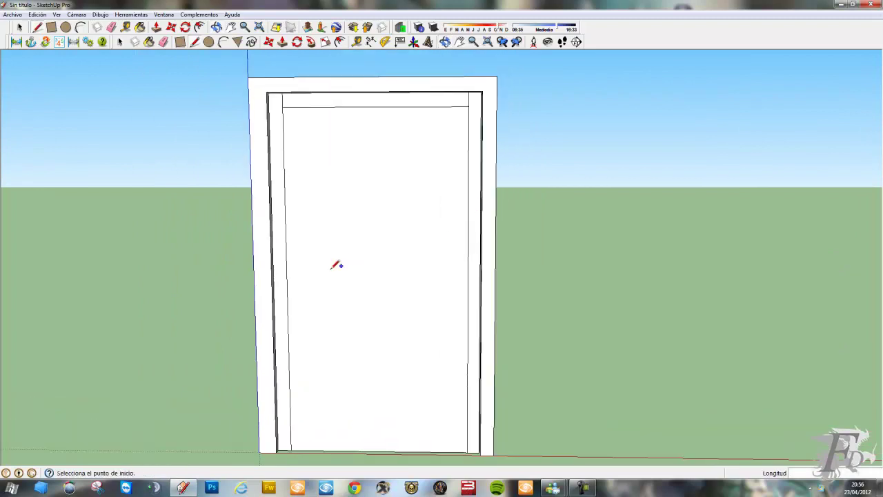
left_click(287, 282)
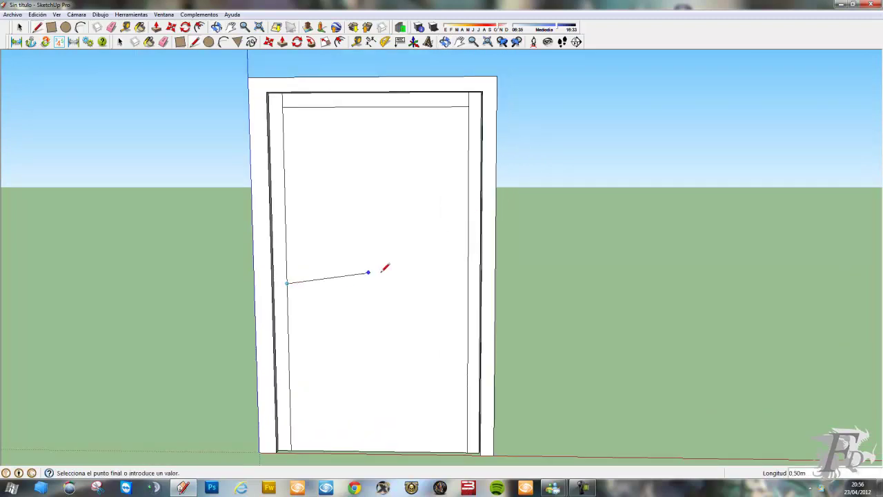
left_click(469, 283)
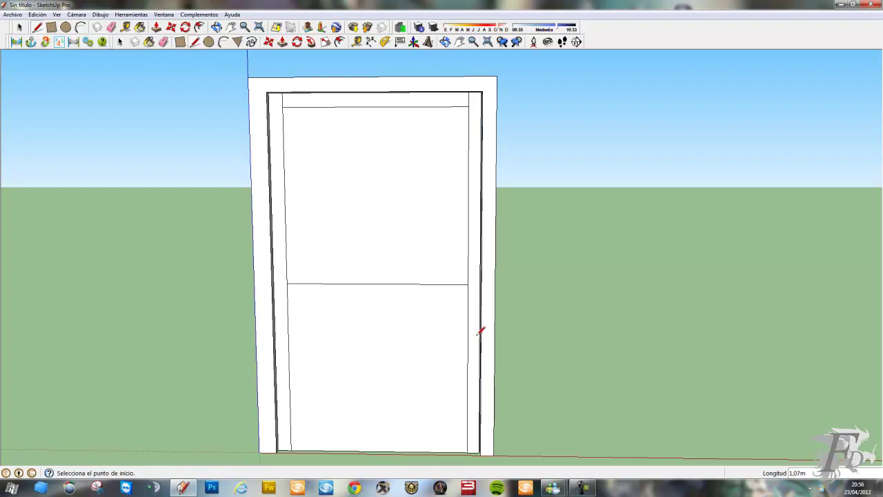
left_click(21, 27)
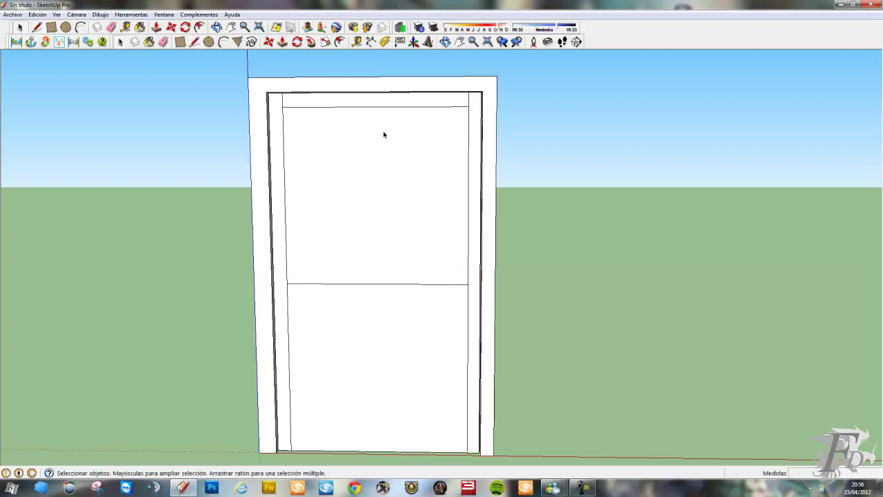
left_click(466, 97)
left_click(470, 103)
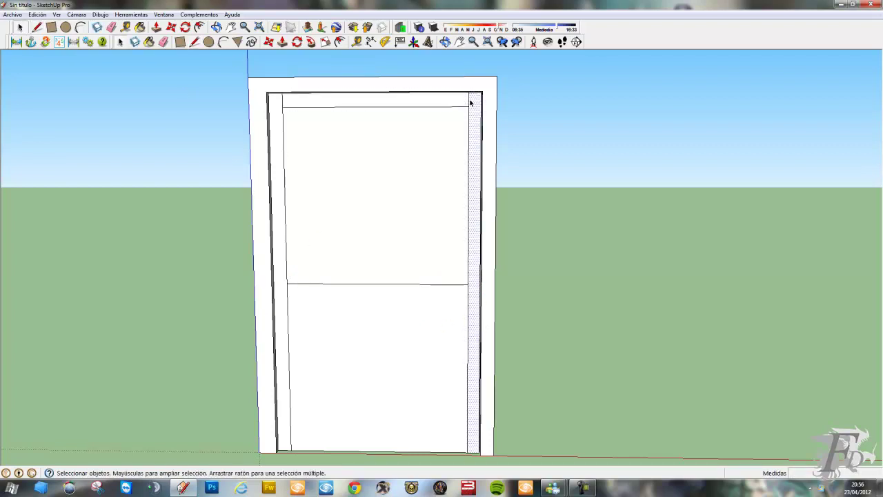
Step: Push the upper door panel inward, then repeat the push to cut it fully through
left_click(470, 103)
scroll(470, 103, "up", 2)
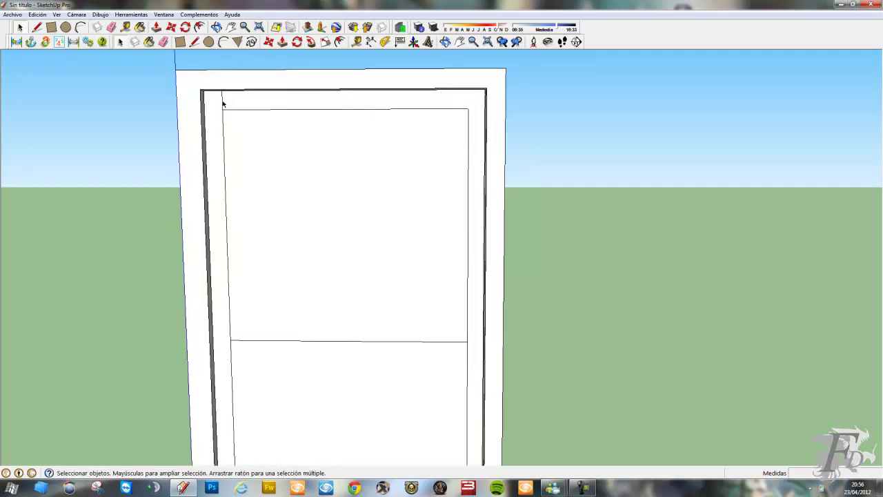
mouse_move(302, 144)
middle_mouse_down()
mouse_move(161, 158)
mouse_move(252, 166)
middle_mouse_up()
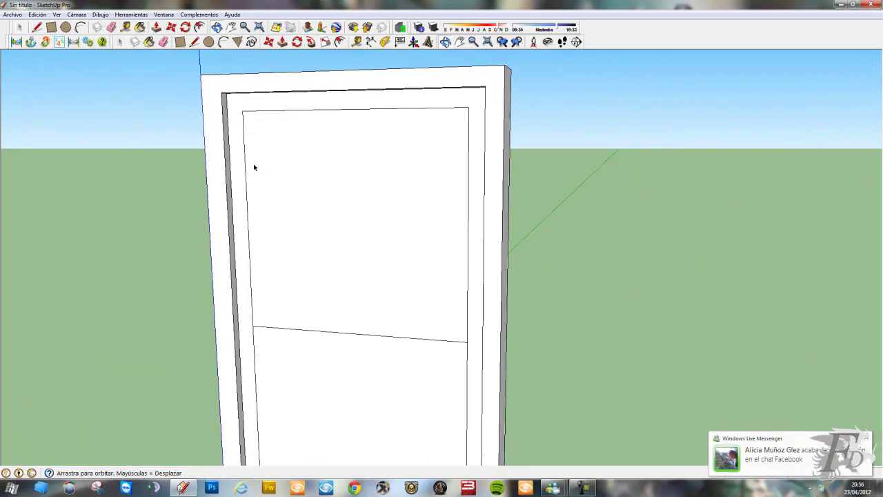
left_click(155, 27)
left_click_drag(276, 174, 285, 171)
left_click(293, 170)
mouse_move(301, 152)
middle_mouse_down()
mouse_move(789, 162)
mouse_move(384, 167)
mouse_move(367, 198)
mouse_move(256, 187)
mouse_move(53, 197)
mouse_move(29, 234)
mouse_move(60, 182)
mouse_move(404, 211)
mouse_move(203, 209)
mouse_move(704, 218)
mouse_move(616, 236)
middle_mouse_up()
double_click(367, 198)
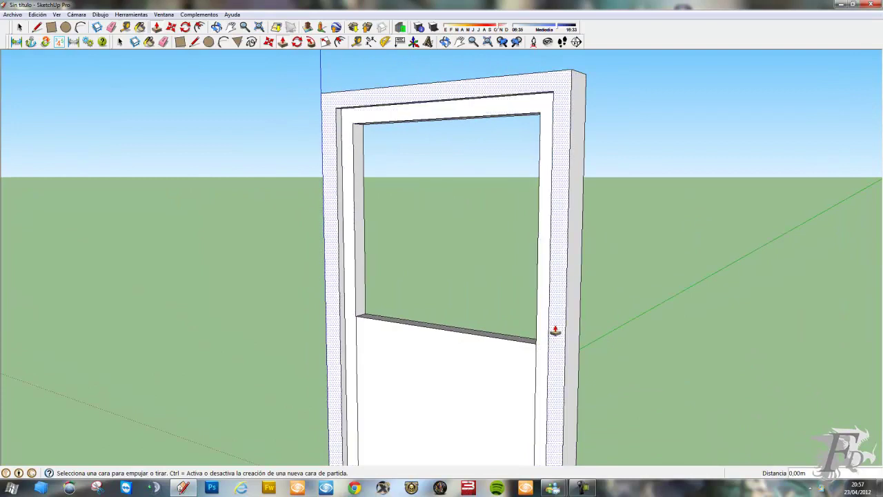
middle_click_drag(493, 341, 485, 196, "shift")
Step: Draw a rectangle inside the lower panel and recess it 0.04 m as an inset
mouse_move(430, 266)
middle_mouse_down()
mouse_move(489, 262)
mouse_move(485, 239)
middle_mouse_up()
left_click(51, 28)
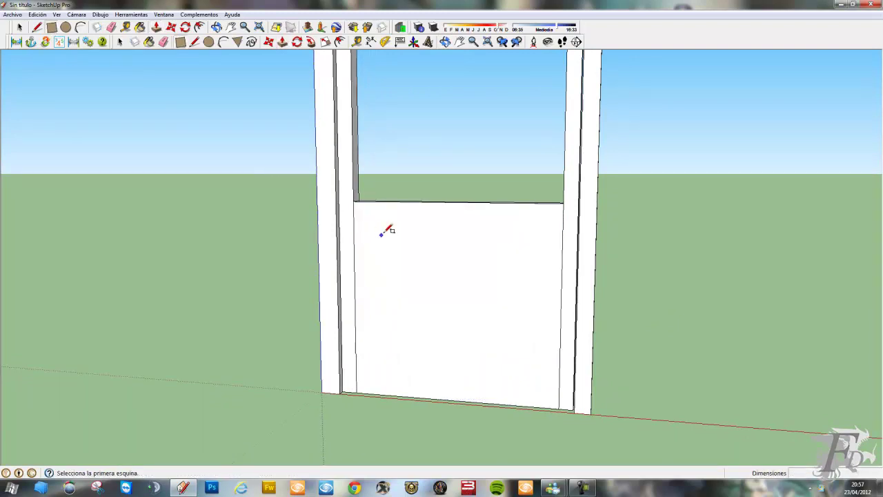
left_click(363, 212)
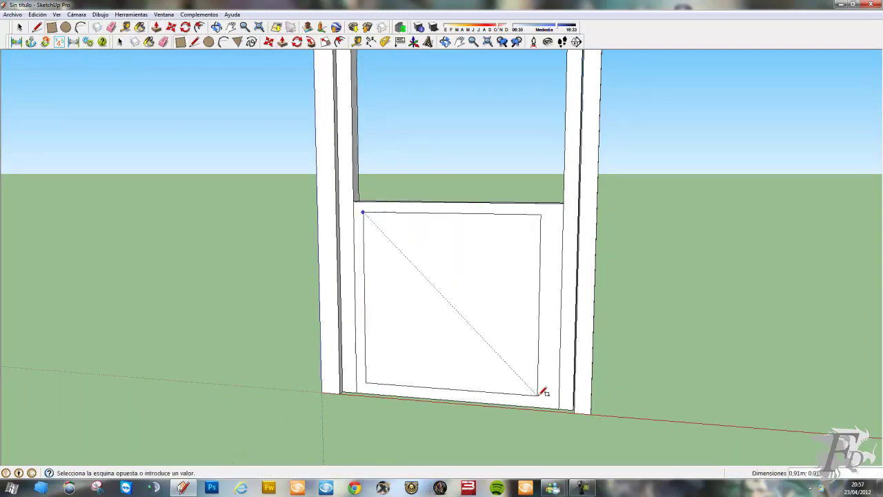
left_click(549, 400)
left_click(156, 27)
left_click(424, 291)
left_click(418, 278)
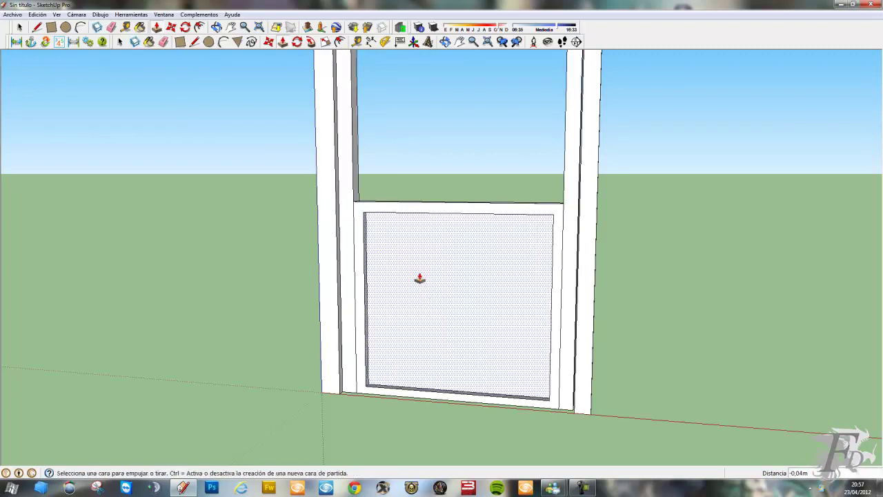
middle_click_drag(418, 278, 453, 232)
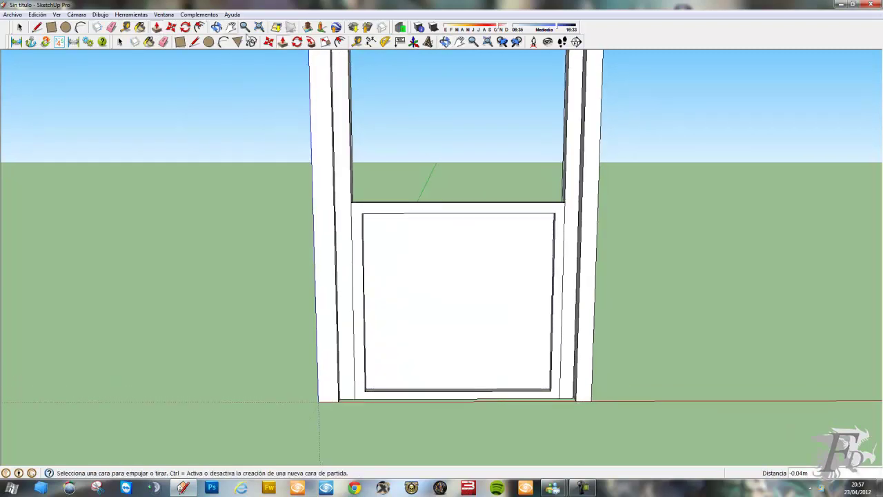
middle_click_drag(466, 166, 482, 278, "shift")
mouse_move(564, 287)
middle_mouse_down()
mouse_move(576, 345)
mouse_move(591, 262)
mouse_move(591, 278)
mouse_move(720, 299)
middle_mouse_up()
scroll(601, 361, "up", 3)
scroll(585, 351, "up", 3)
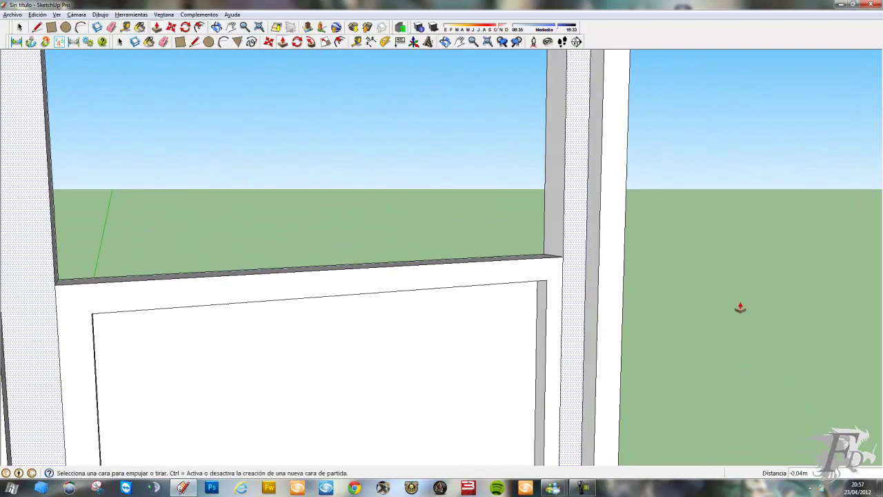
mouse_move(573, 287)
middle_mouse_down()
mouse_move(407, 287)
mouse_move(271, 272)
mouse_move(379, 254)
mouse_move(543, 251)
mouse_move(589, 269)
mouse_move(613, 257)
mouse_move(625, 227)
mouse_move(473, 187)
middle_mouse_up()
Step: Nudge a small face of the door frame with Push/Pull
key("p")
left_click(238, 251)
left_click(238, 251)
mouse_move(444, 123)
middle_mouse_down("shift")
mouse_move(522, 171)
mouse_move(407, 180)
middle_mouse_up("shift")
key("c")
scroll(538, 182, "up", 2)
scroll(474, 221, "up", 2)
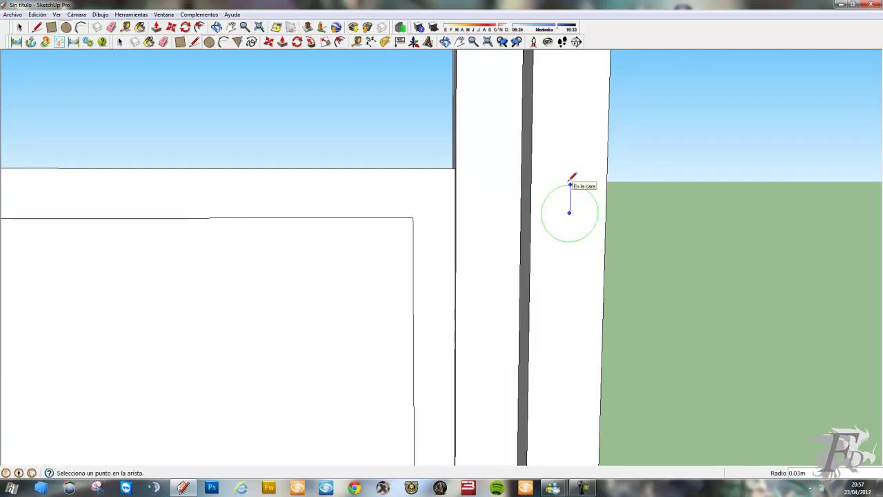
Step: Draw a circle on the stile, extrude it into a short disc and scale its face down
middle_click_drag(652, 220, 384, 89)
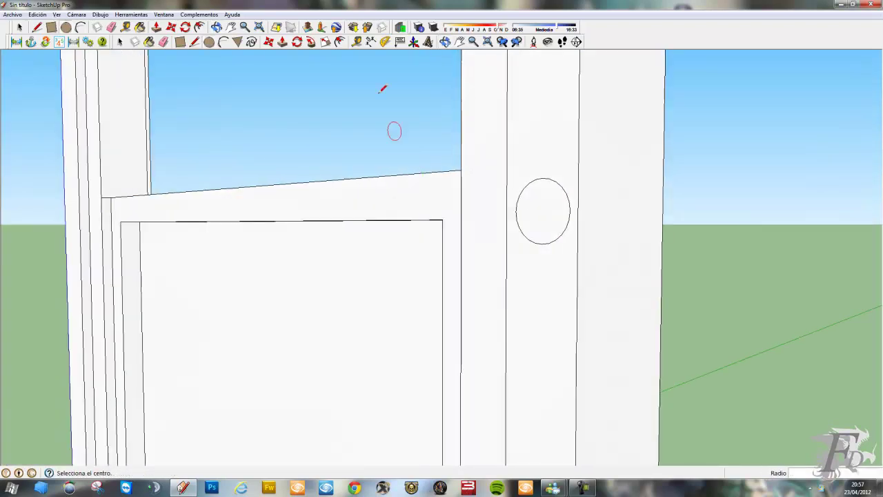
left_click(280, 43)
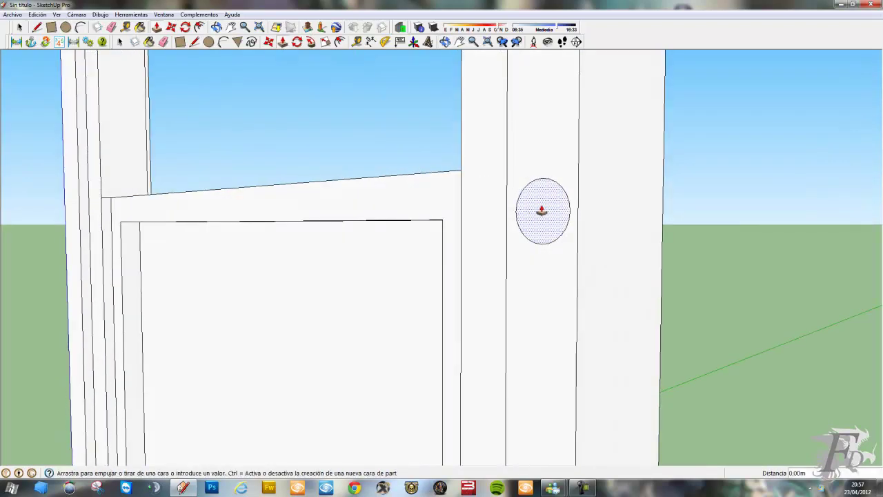
left_click(535, 211)
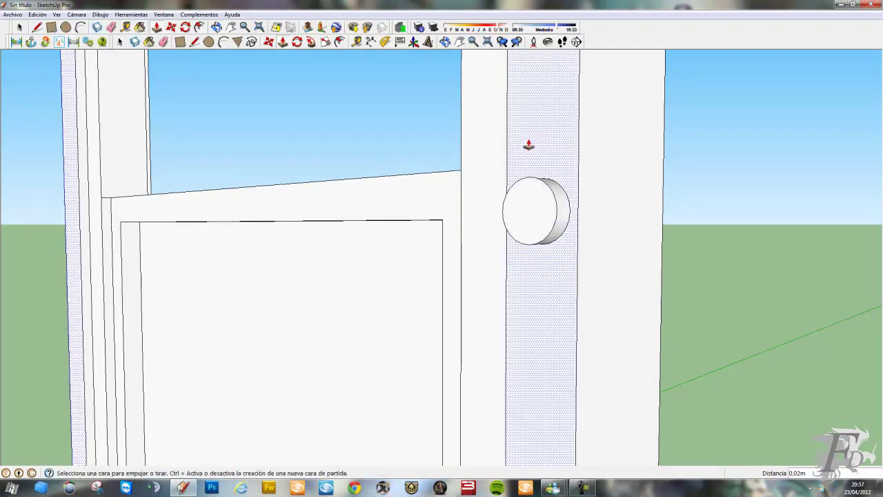
left_click(325, 42)
mouse_move(538, 199)
middle_mouse_down()
mouse_move(559, 205)
mouse_move(550, 213)
middle_mouse_up()
left_click(538, 214)
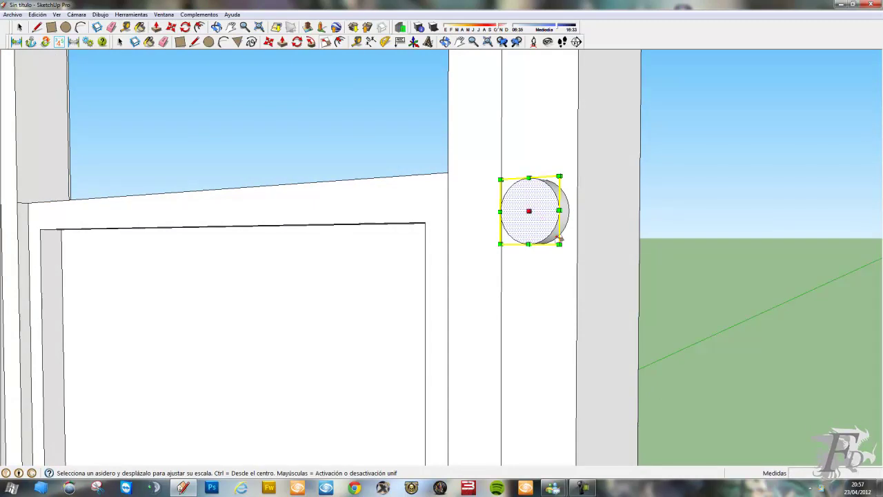
left_click_drag(558, 244, 553, 238, "ctrl")
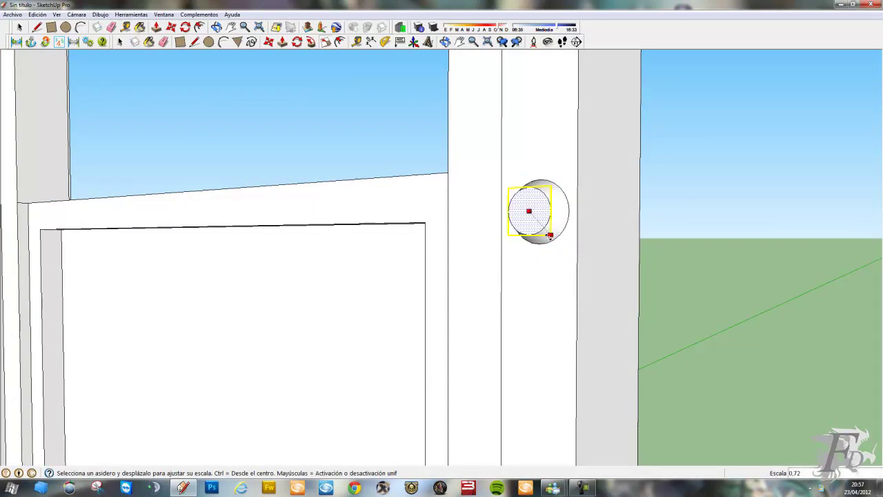
mouse_move(533, 214)
middle_mouse_down()
mouse_move(561, 205)
mouse_move(603, 217)
middle_mouse_up()
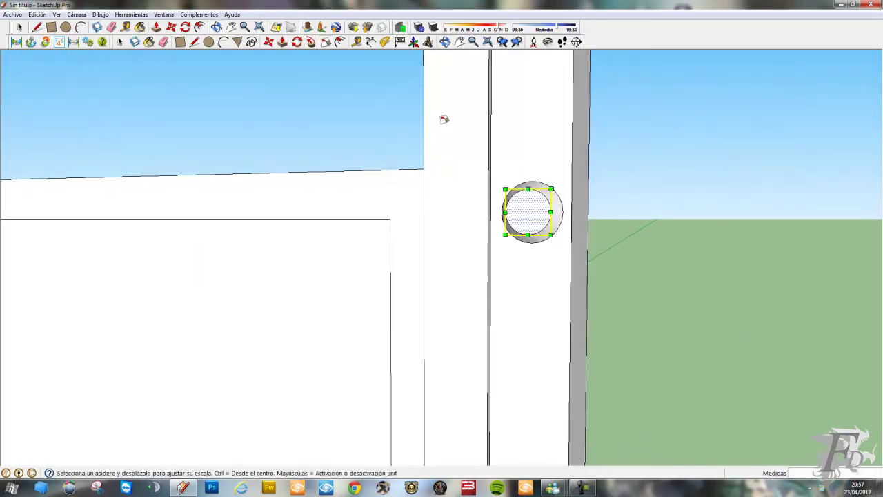
Step: Pull the knob neck out 0.10 m and scale its end face up by 1.50
left_click(158, 27)
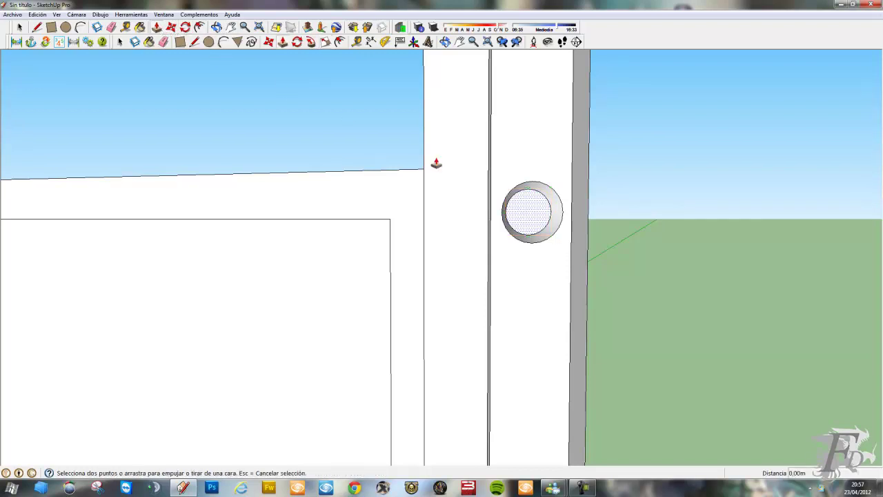
left_click_drag(530, 214, 523, 206)
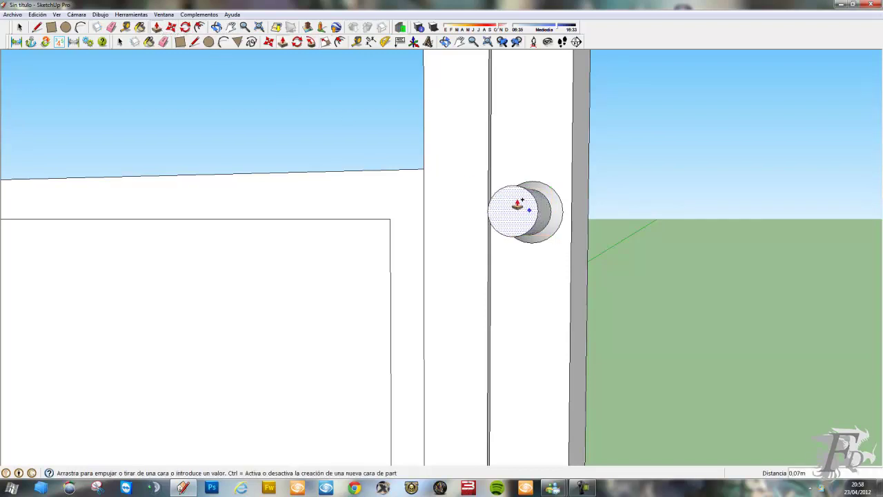
left_click(513, 193)
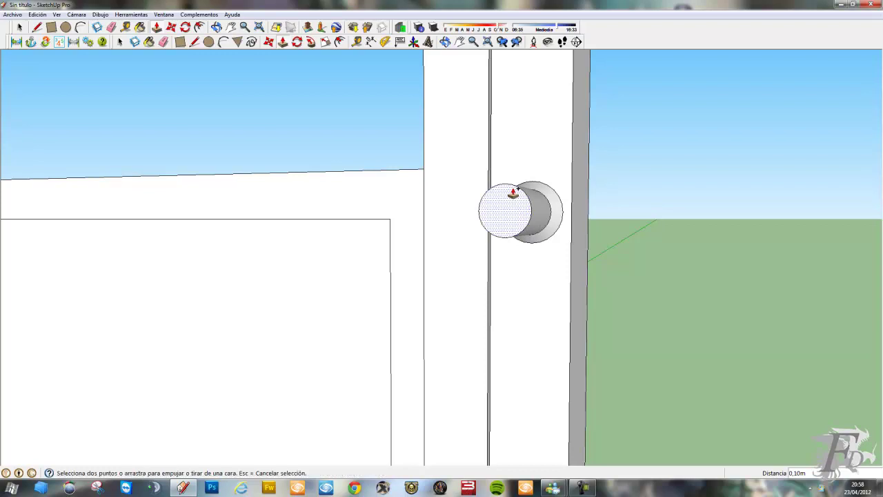
left_click(325, 42)
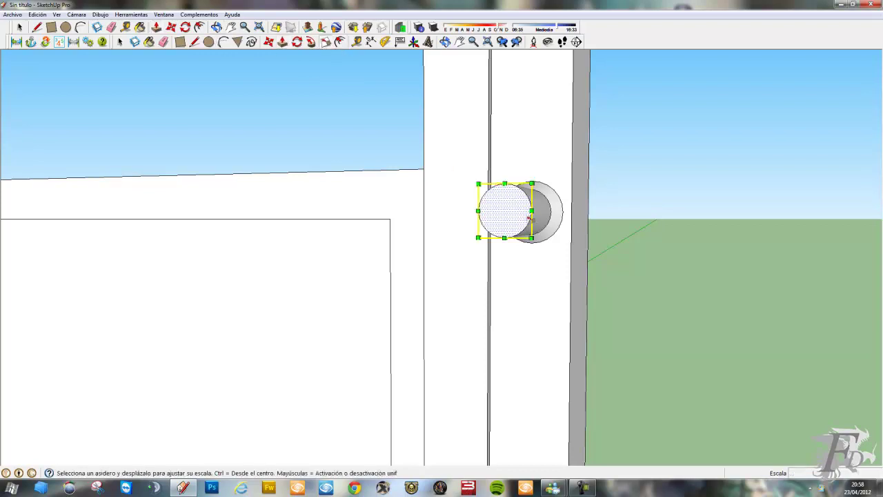
left_click_drag(531, 237, 547, 250)
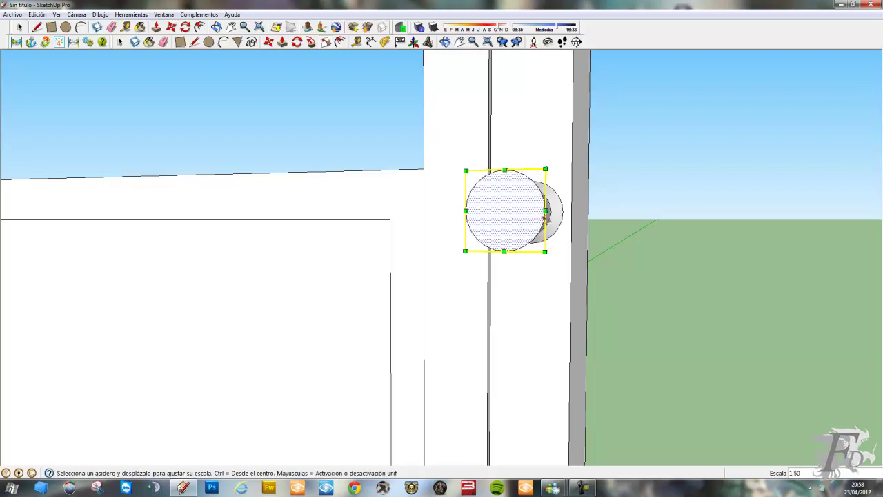
middle_click_drag(545, 251, 492, 237)
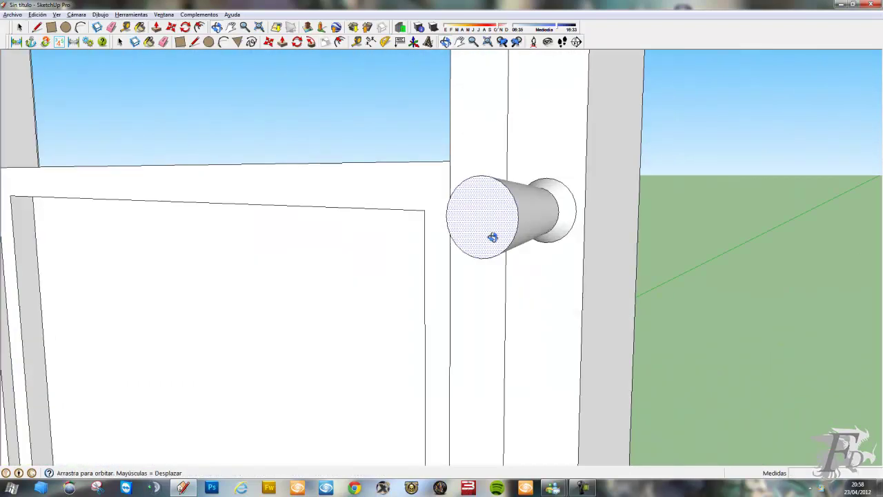
scroll(492, 237, "down", 3)
scroll(483, 221, "down", 2)
Step: Draw a thin rectangular strip on the left jamb beside the upper opening
mouse_move(483, 221)
middle_mouse_down("shift")
mouse_move(469, 184)
mouse_move(489, 272)
mouse_move(351, 261)
middle_mouse_up("shift")
scroll(361, 235, "up", 3)
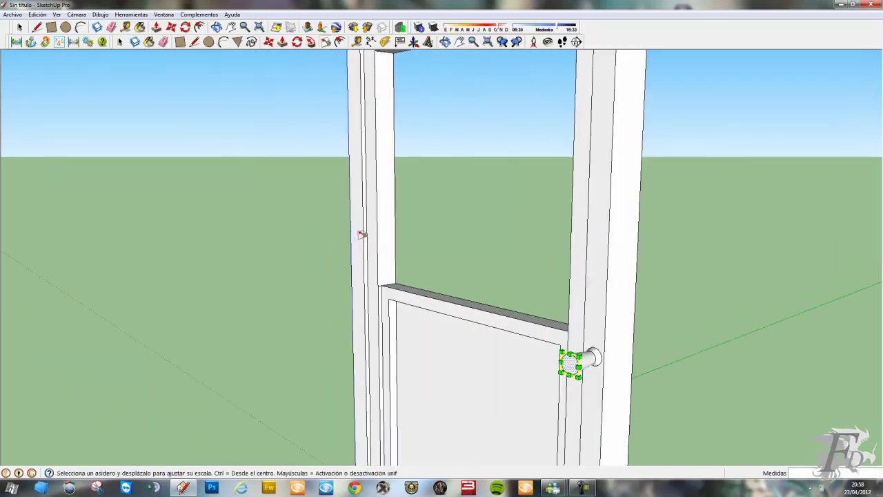
scroll(361, 234, "up", 2)
left_click(51, 27)
scroll(445, 266, "up", 1)
scroll(433, 283, "up", 2)
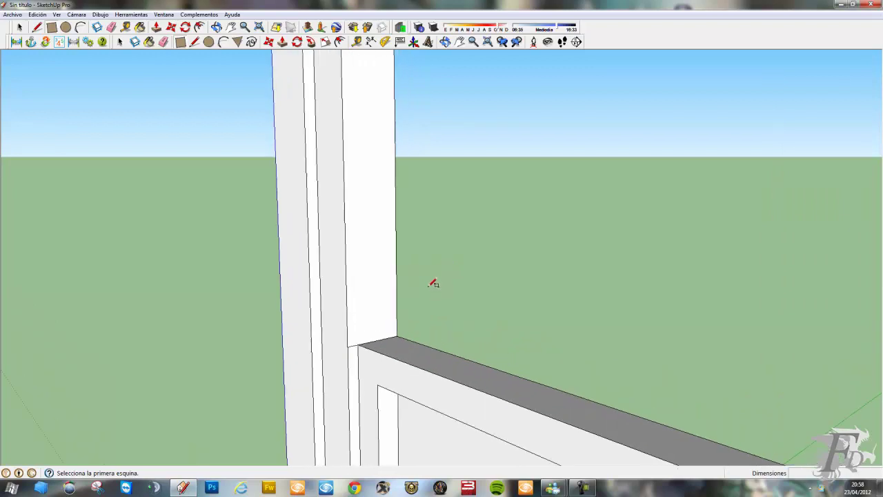
left_click(377, 339)
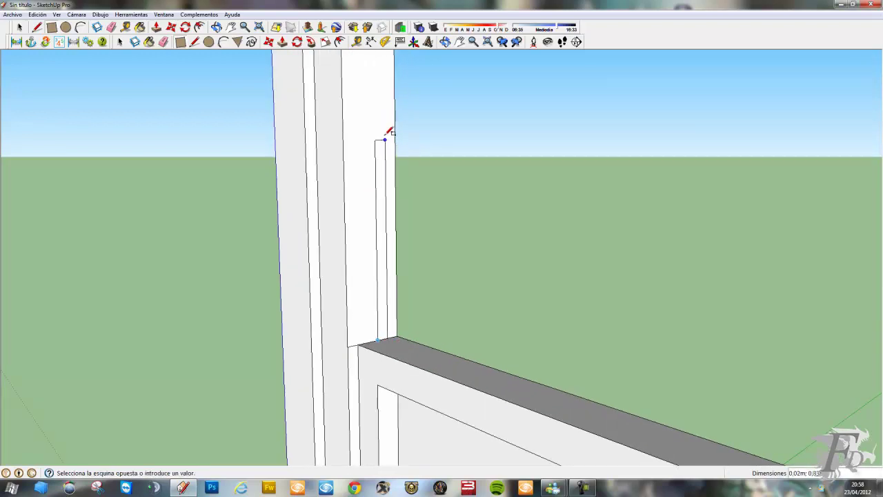
scroll(388, 54, "up", 2)
scroll(388, 53, "up", 1)
scroll(387, 54, "up", 1)
scroll(387, 54, "up", 1)
middle_click_drag(388, 48, 384, 93, "shift")
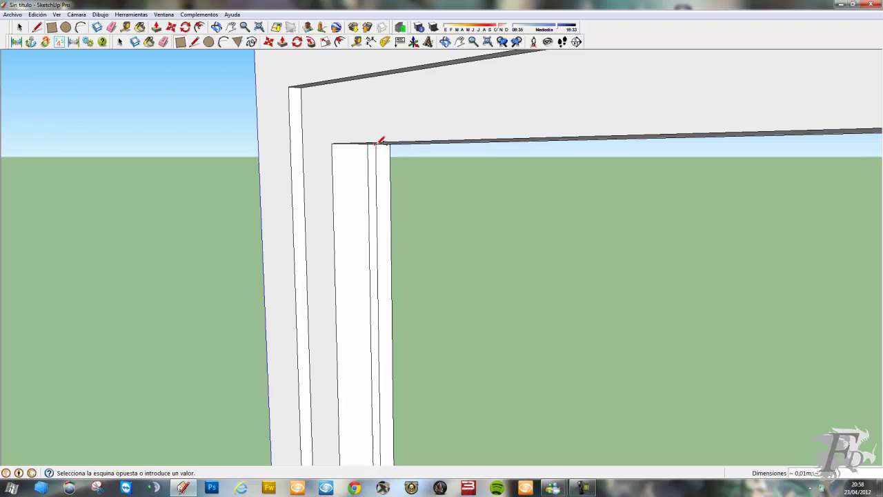
mouse_move(379, 162)
middle_mouse_down()
mouse_move(359, 172)
mouse_move(374, 228)
mouse_move(423, 250)
mouse_move(404, 176)
middle_mouse_up()
Step: Extrude the jamb strip about 0.97 m across the upper opening
left_click(156, 27)
mouse_move(256, 129)
middle_mouse_down()
mouse_move(418, 241)
mouse_move(366, 240)
mouse_move(262, 276)
mouse_move(311, 157)
mouse_move(252, 210)
middle_mouse_up()
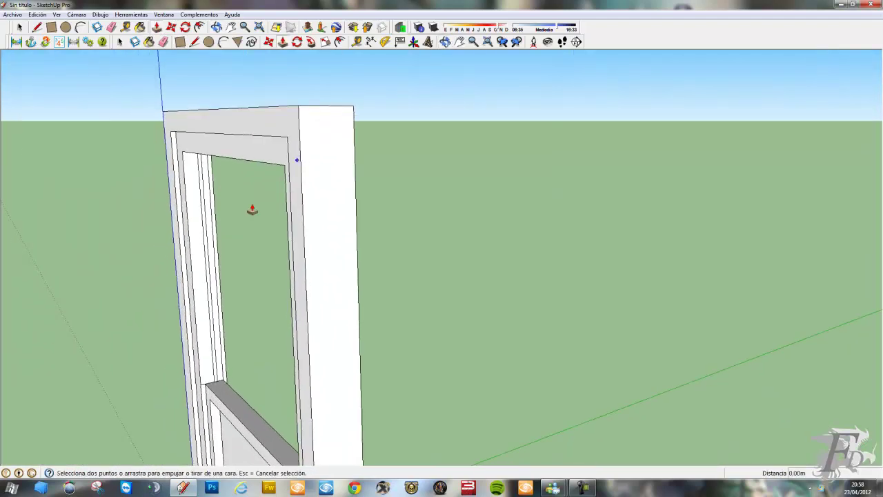
scroll(207, 265, "up", 2)
scroll(206, 267, "up", 3)
mouse_move(213, 283)
middle_mouse_down()
mouse_move(241, 302)
mouse_move(304, 291)
middle_mouse_up()
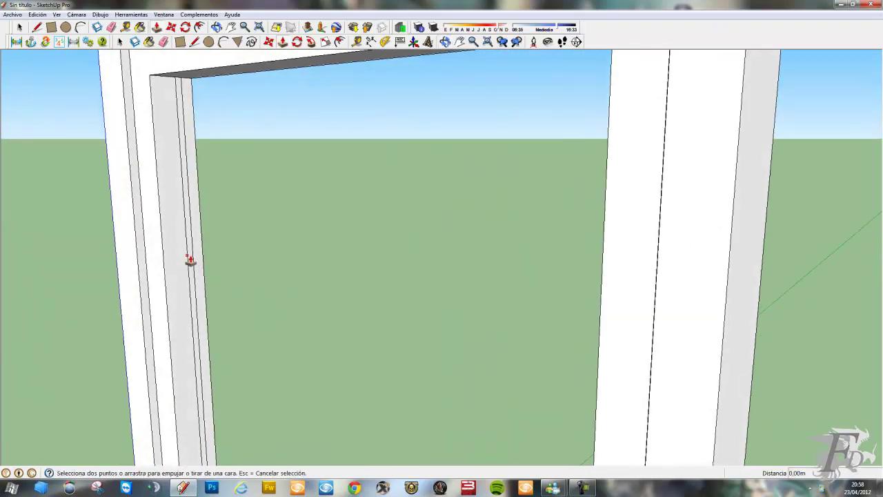
scroll(190, 260, "up", 2)
scroll(189, 260, "up", 1)
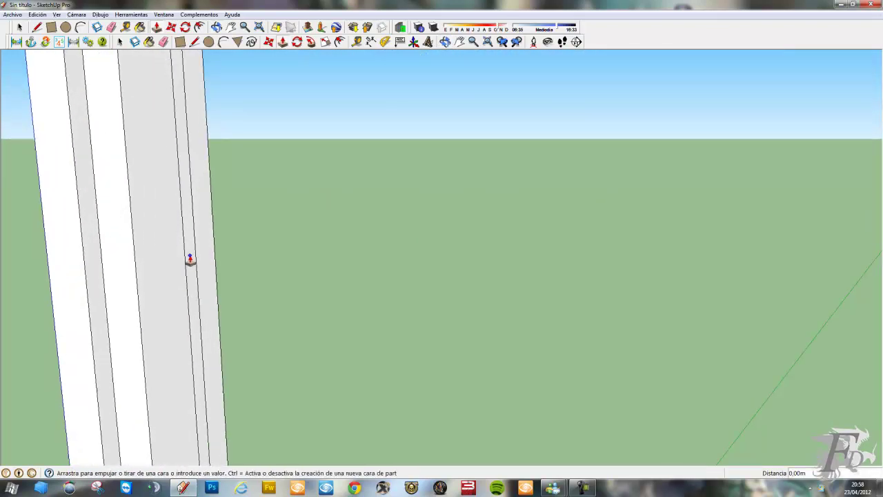
mouse_move(191, 260)
middle_mouse_down()
mouse_move(194, 274)
mouse_move(69, 280)
mouse_move(269, 297)
mouse_move(234, 316)
middle_mouse_up()
scroll(241, 310, "down", 2)
scroll(238, 307, "down", 2)
left_click_drag(238, 306, 567, 345)
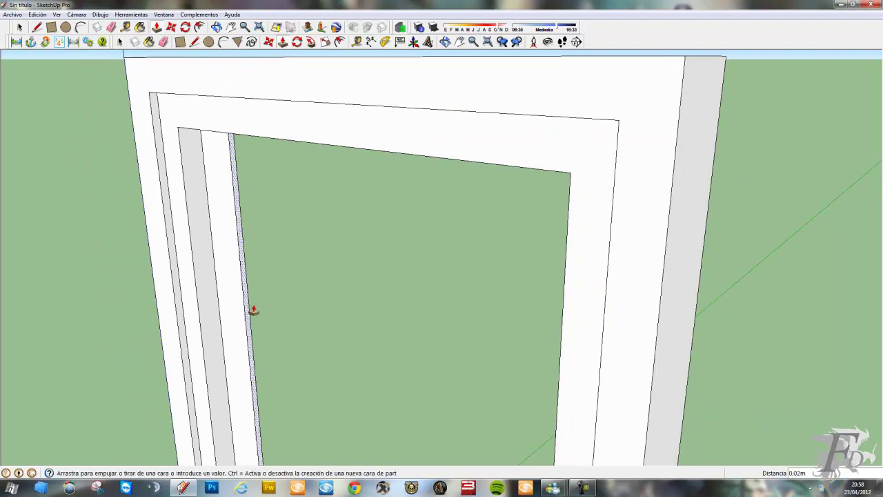
left_click_drag(567, 344, 564, 344)
middle_click(564, 343)
middle_click_drag(564, 344, 787, 311)
scroll(681, 317, "down", 2)
scroll(672, 318, "down", 2)
mouse_move(673, 317)
middle_mouse_down("shift")
mouse_move(576, 142)
mouse_move(509, 223)
mouse_move(519, 201)
mouse_move(474, 276)
mouse_move(39, 256)
middle_mouse_up("shift")
scroll(519, 202, "down", 3)
mouse_move(400, 292)
middle_mouse_down()
mouse_move(124, 266)
mouse_move(172, 272)
middle_mouse_up()
Step: Pull out the lower panel 0.06 m, the right strip 0.04 m and the top strip
key("p")
left_click(446, 370)
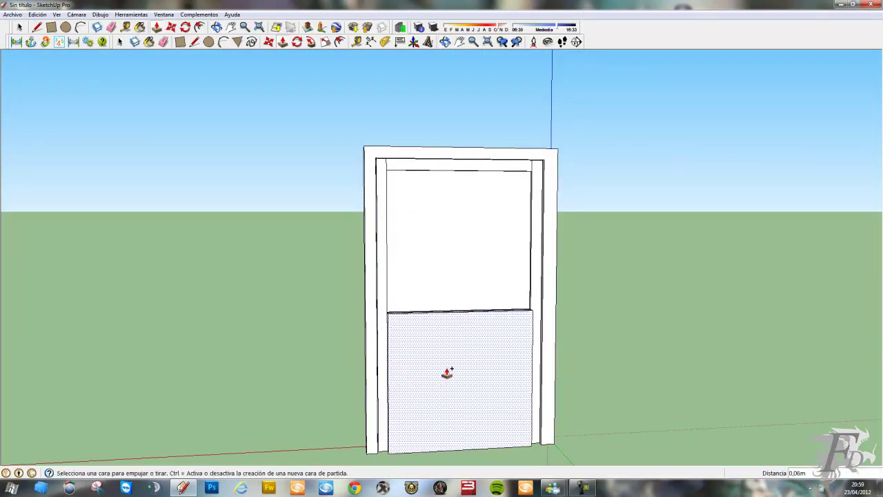
left_click(535, 290)
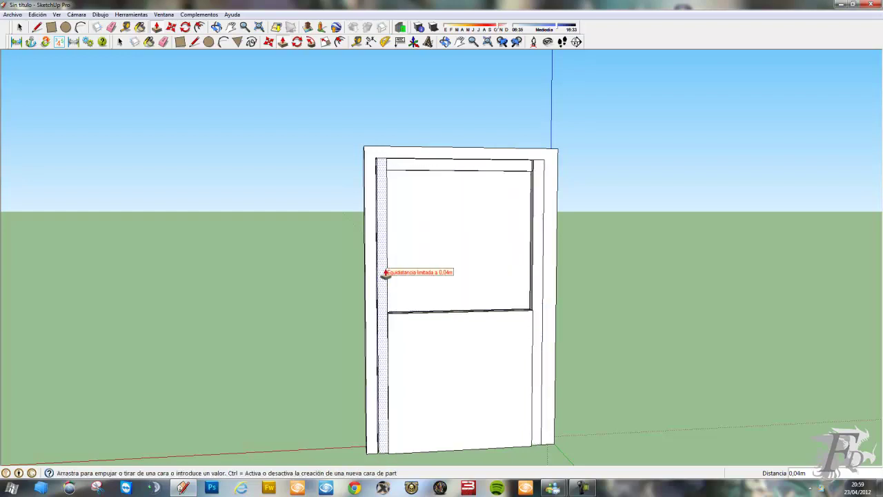
left_click(402, 323)
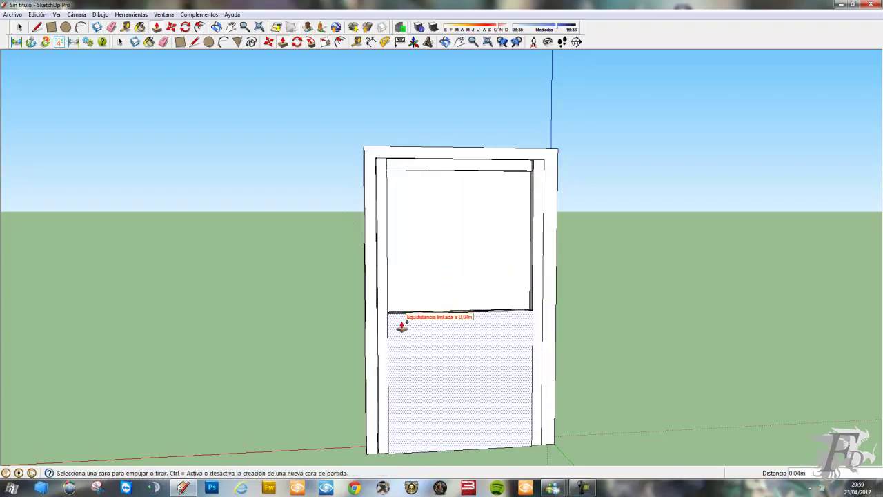
middle_click_drag(403, 323, 497, 336)
left_click(516, 169)
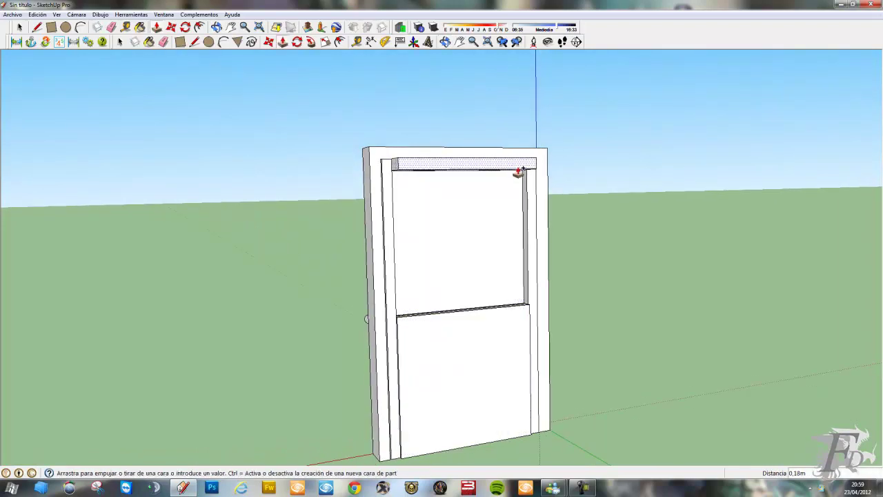
left_click(529, 189)
mouse_move(528, 193)
middle_mouse_down()
mouse_move(698, 266)
mouse_move(614, 276)
mouse_move(778, 276)
mouse_move(660, 296)
mouse_move(692, 310)
mouse_move(656, 268)
mouse_move(641, 271)
mouse_move(704, 275)
mouse_move(569, 290)
middle_mouse_up()
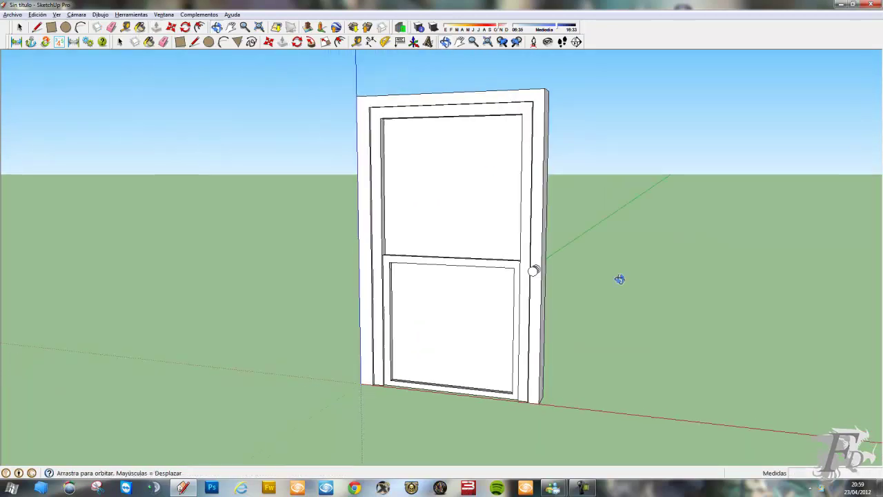
Step: Orbit to a side view of the door and select the round knob
scroll(563, 294, "up", 3)
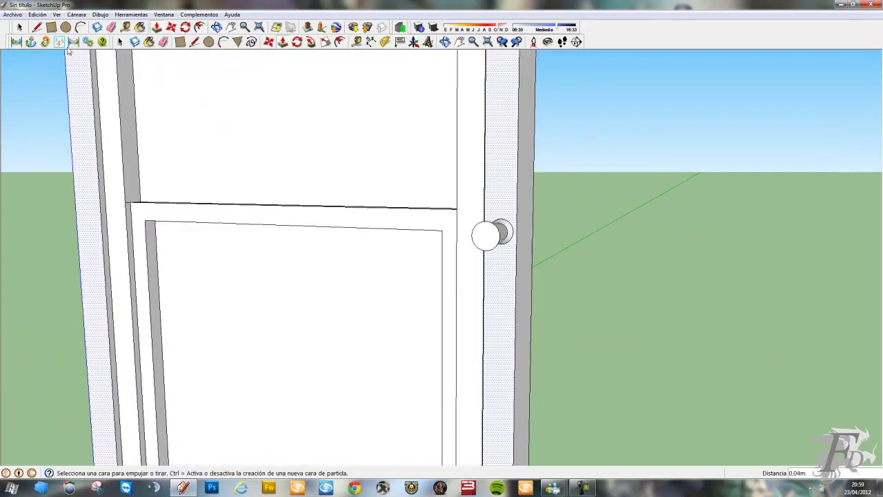
middle_click_drag(501, 189, 183, 158)
key("space")
left_click_drag(442, 251, 443, 251)
key("alt")
key("ctrl")
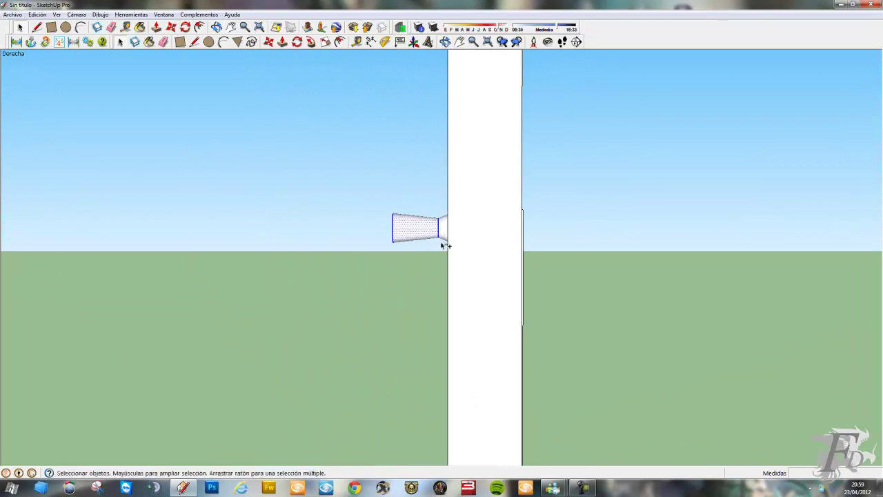
mouse_move(388, 208)
middle_mouse_down()
mouse_move(534, 278)
mouse_move(469, 251)
middle_mouse_up()
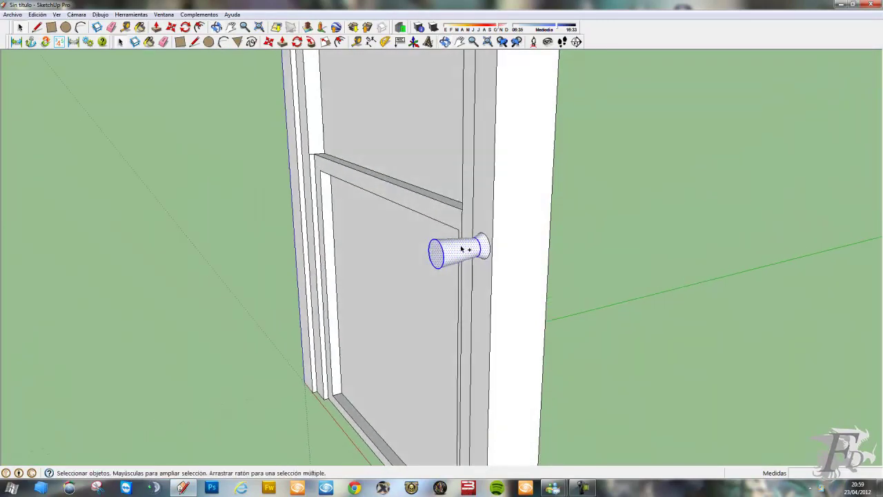
Step: Add the lower panel face to the selection and shift it and the knob sideways
left_click(462, 256, "shift")
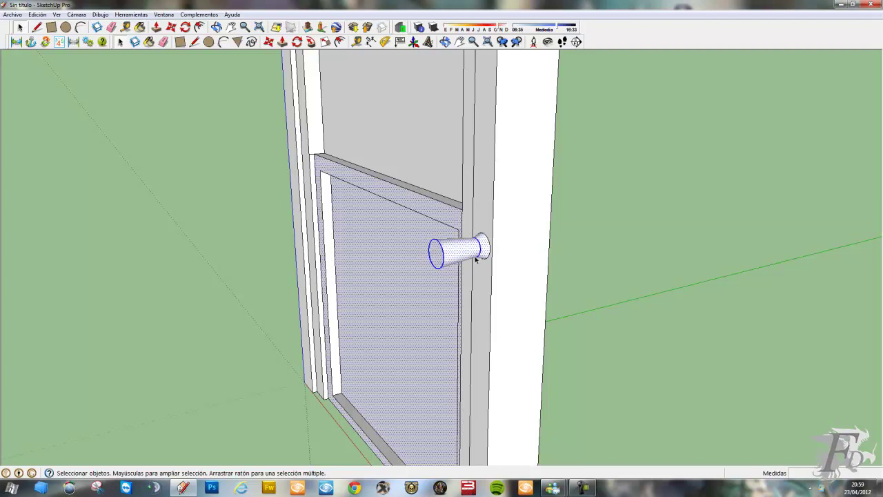
middle_click_drag(485, 262, 300, 138)
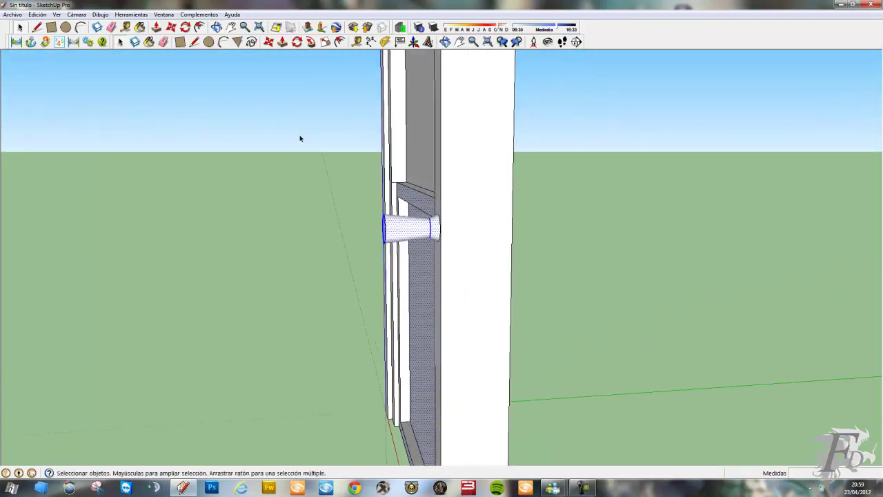
left_click(170, 27)
middle_click_drag(310, 173, 450, 233)
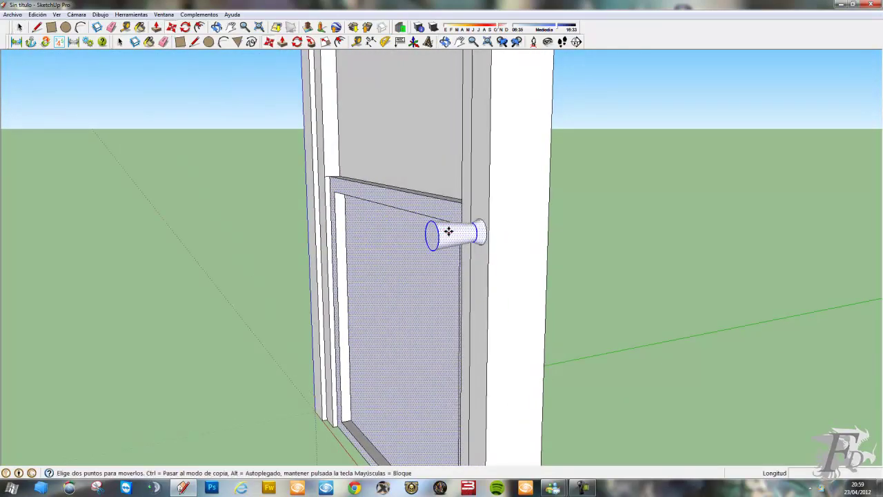
mouse_move(462, 234)
left_mouse_down()
mouse_move(342, 190)
mouse_move(445, 238)
left_mouse_up()
left_click_drag(173, 169, 152, 163)
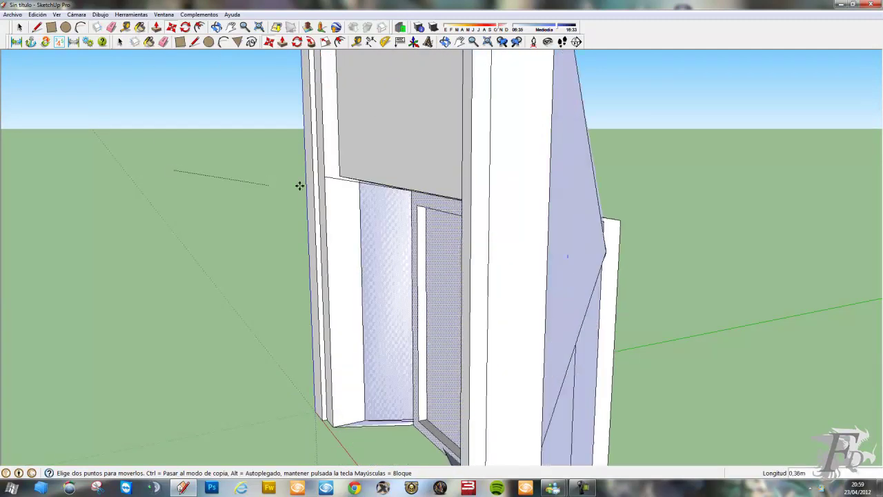
Step: Select only the door knob and orbit to view it at an angle
mouse_move(159, 151)
middle_mouse_down()
mouse_move(246, 183)
mouse_move(400, 216)
mouse_move(167, 94)
middle_mouse_up()
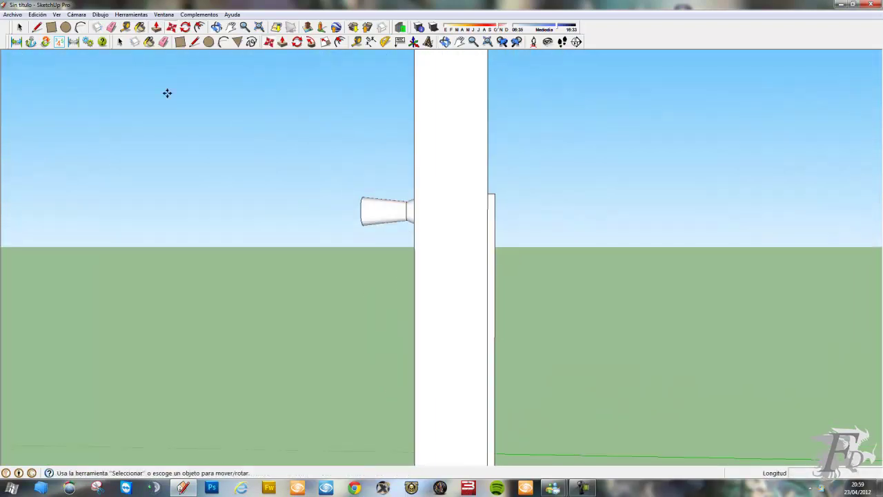
left_click(20, 27)
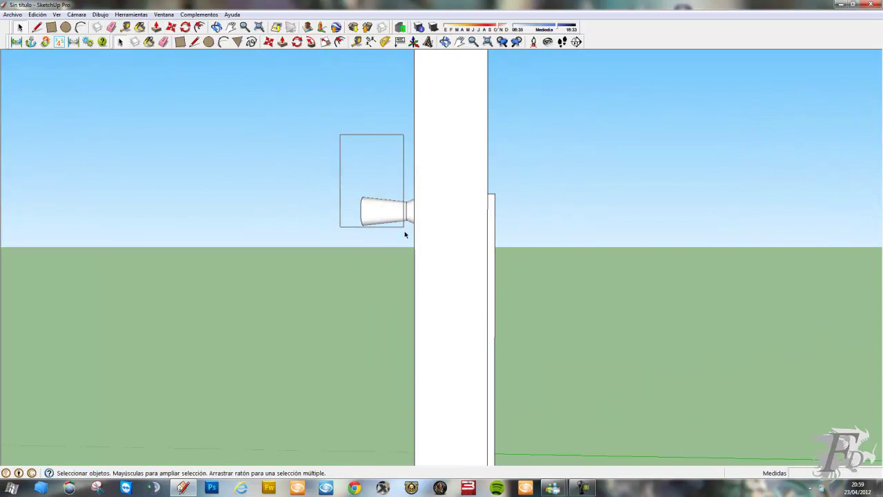
left_click_drag(411, 241, 410, 243)
middle_click_drag(398, 239, 422, 247)
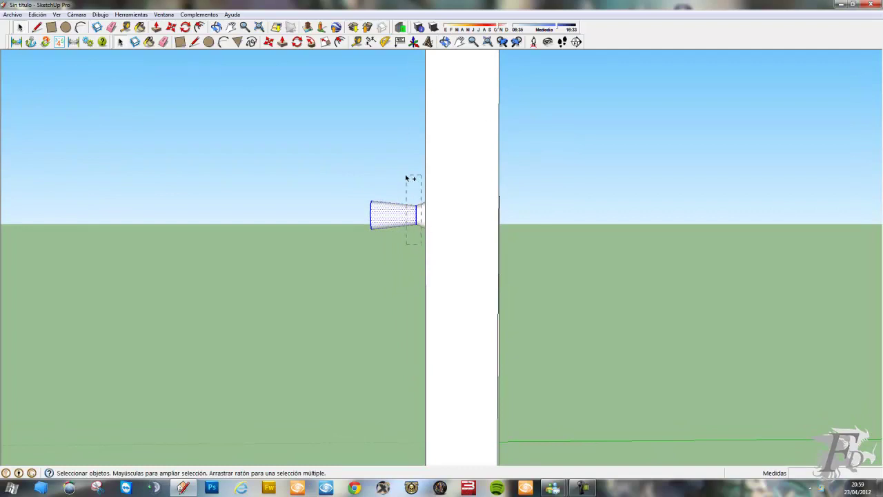
middle_click_drag(404, 192, 478, 229)
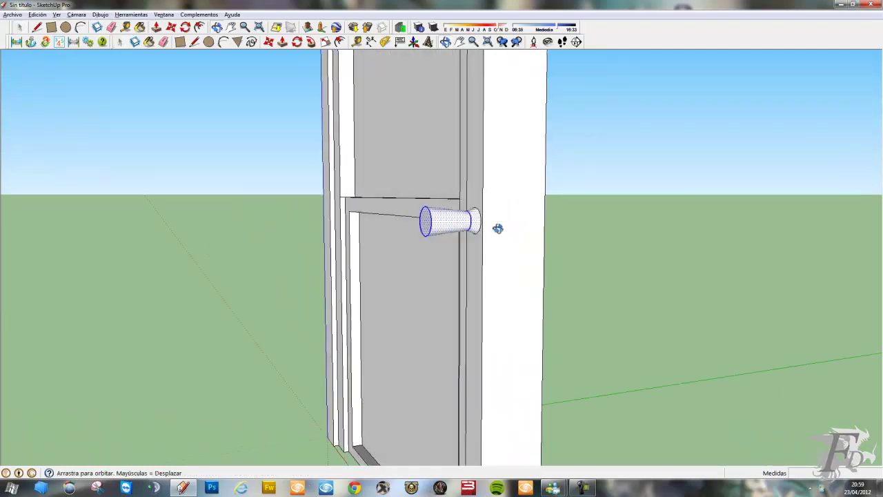
Step: Move the knob about 0,06 m along the red axis onto the door edge
left_click(171, 28)
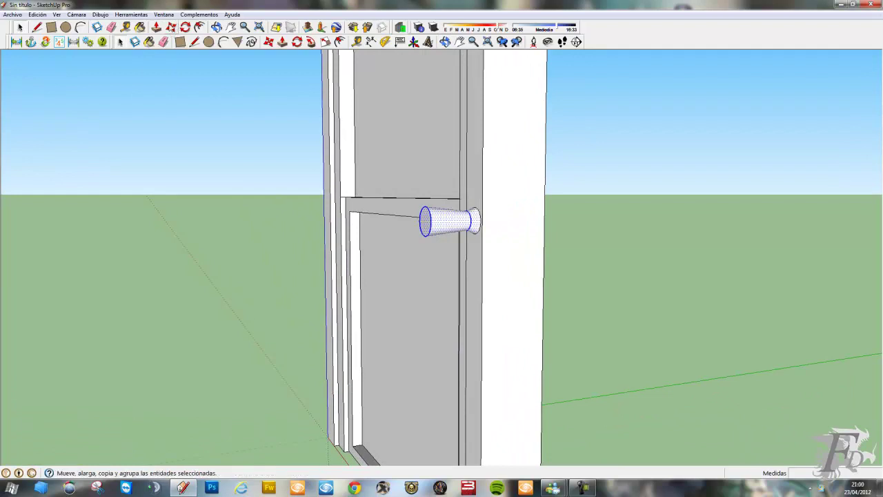
left_click(450, 217)
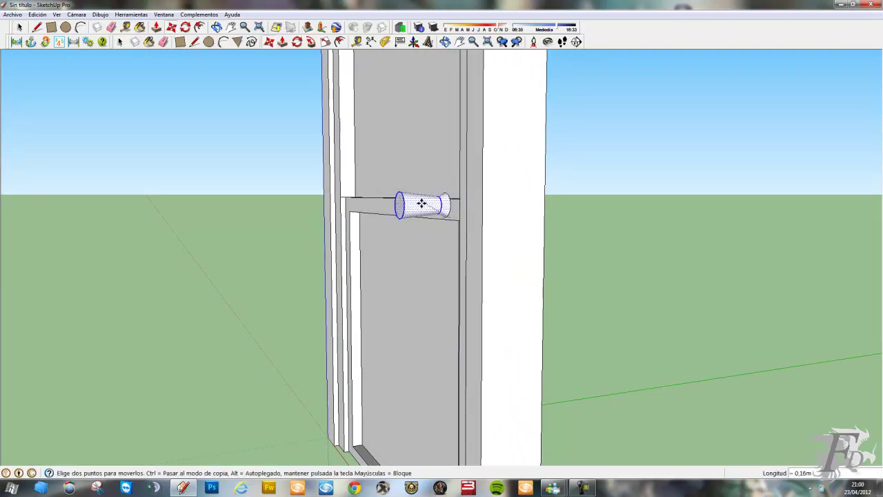
left_click(423, 206)
middle_click_drag(491, 224, 811, 225)
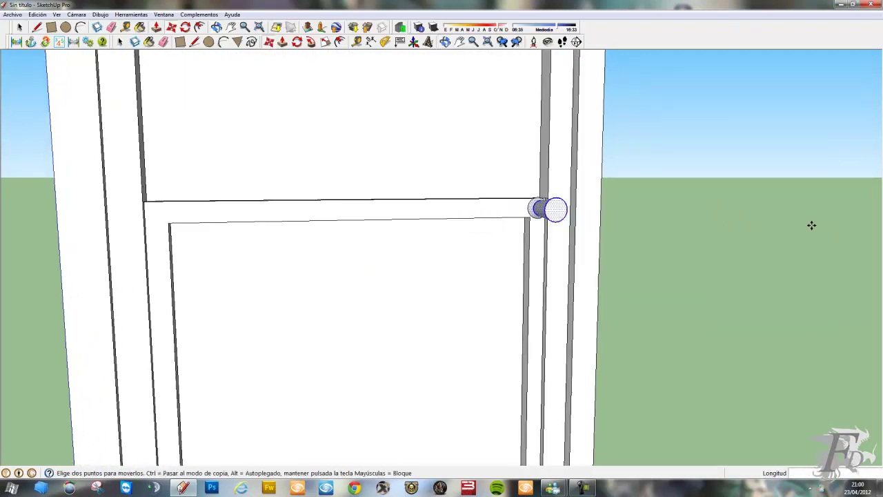
middle_click_drag(625, 231, 664, 235)
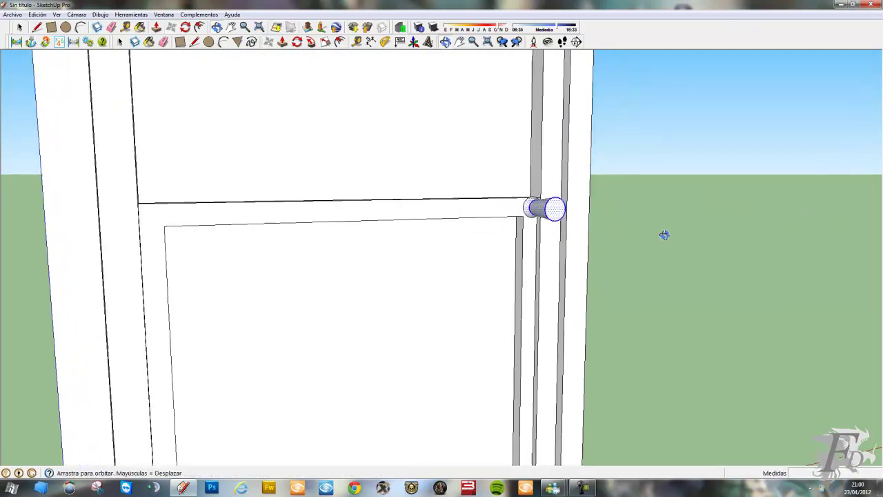
left_click(553, 209)
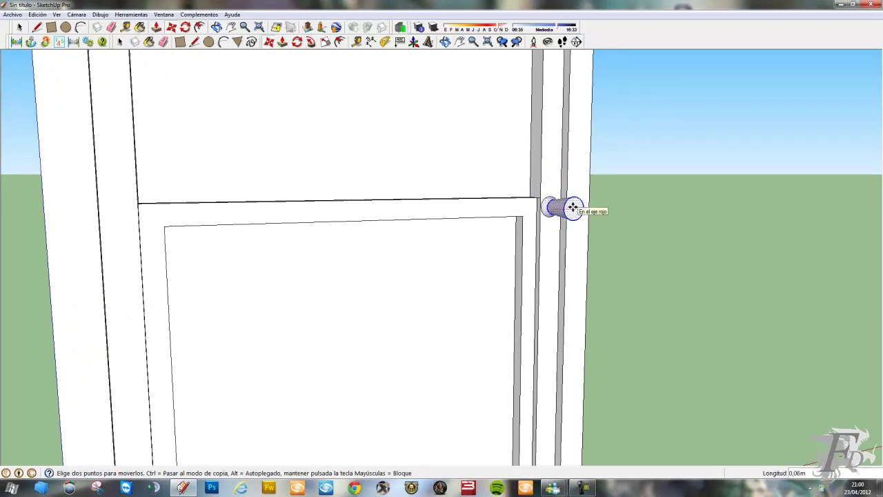
mouse_move(605, 219)
middle_mouse_down()
mouse_move(118, 210)
mouse_move(235, 197)
mouse_move(181, 229)
mouse_move(184, 252)
mouse_move(205, 195)
mouse_move(293, 230)
mouse_move(485, 167)
middle_mouse_up()
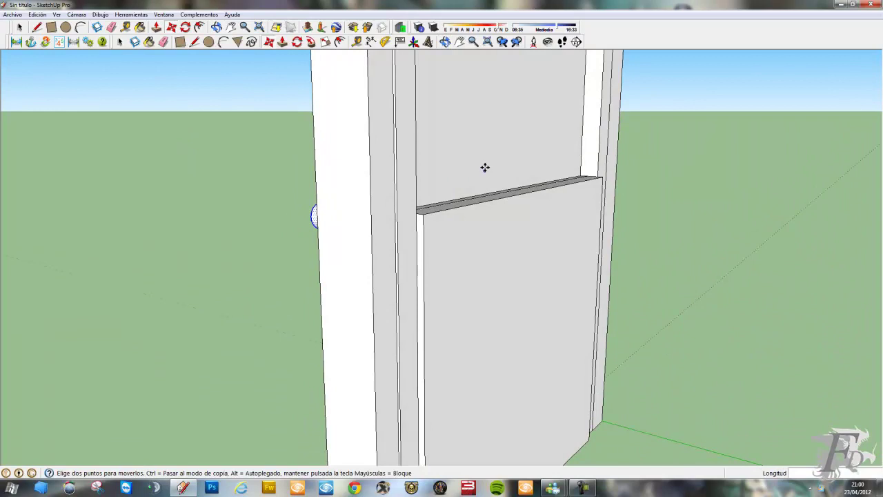
Step: Push/Pull the upper panel face to adjust its depth
left_click(156, 26)
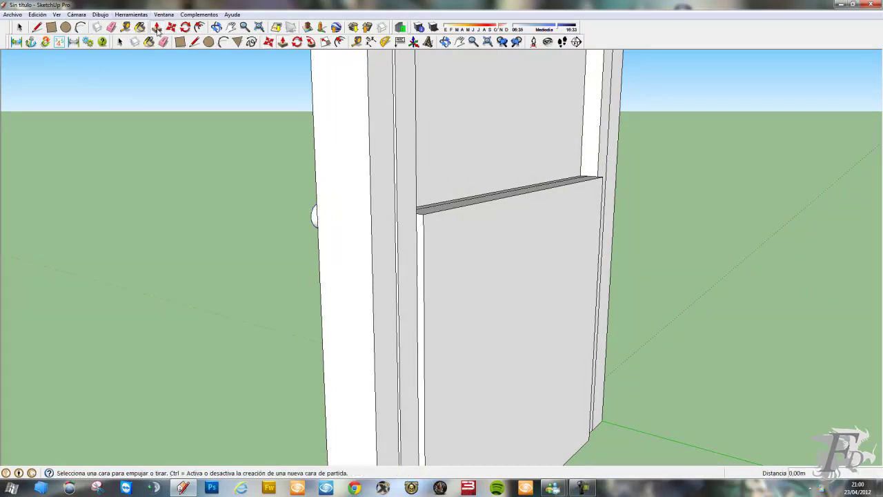
left_click(498, 88)
left_click(511, 103)
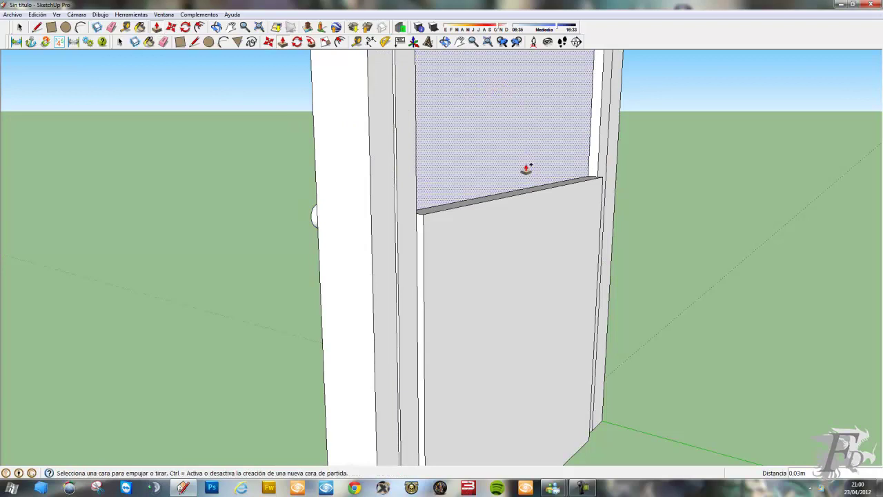
mouse_move(499, 247)
middle_mouse_down()
mouse_move(357, 179)
mouse_move(305, 145)
middle_mouse_up()
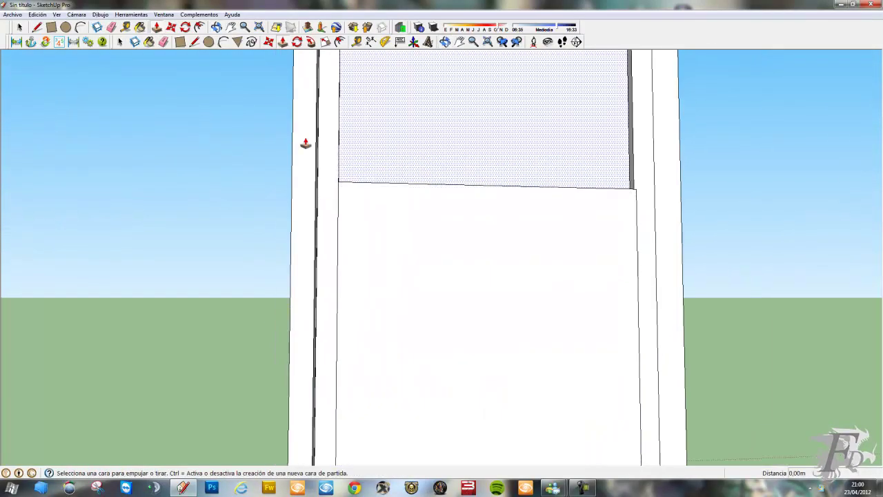
Step: Draw a rectangle on the lower panel face and recess it 0.01 m into the door
left_click(51, 27)
middle_click_drag(331, 200, 345, 205)
scroll(355, 204, "down", 3)
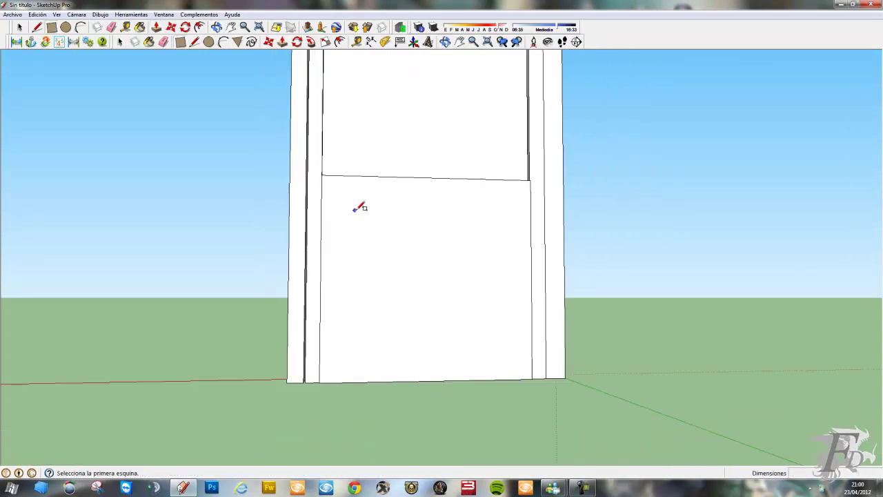
left_click(334, 190)
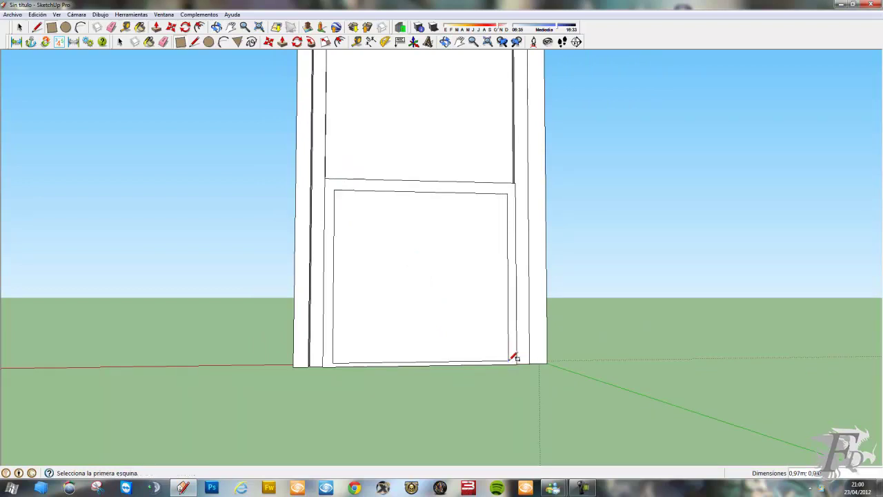
middle_click_drag(414, 285, 577, 306)
left_click(149, 42)
left_click(412, 248)
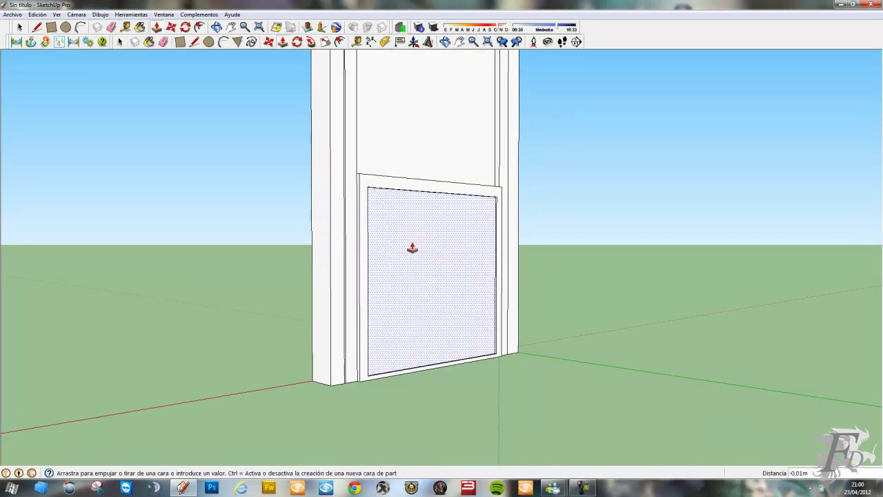
left_click(411, 249)
mouse_move(412, 248)
middle_mouse_down()
mouse_move(631, 286)
mouse_move(692, 247)
mouse_move(573, 223)
mouse_move(670, 211)
mouse_move(627, 289)
mouse_move(627, 276)
mouse_move(674, 239)
mouse_move(693, 238)
middle_mouse_up()
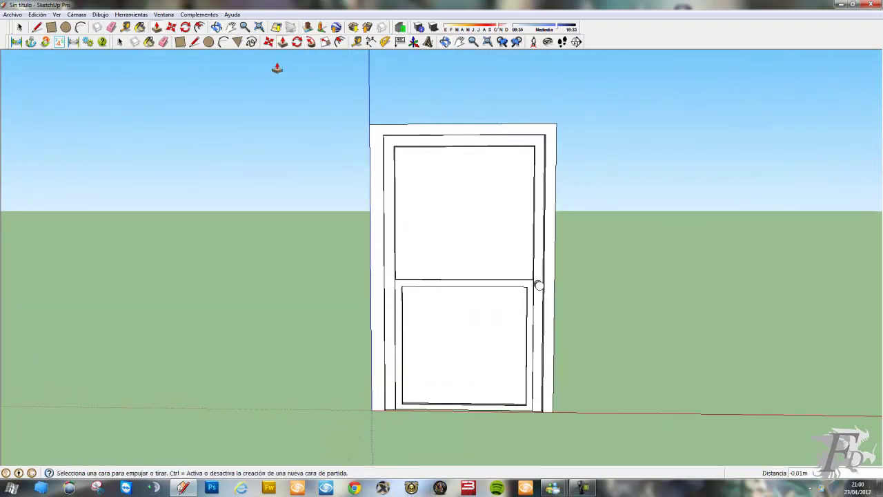
Step: In the Texto 3D dialog, enter FENIXDISCOM in NSimSun, dismiss the warning, and set height 1
left_click(428, 43)
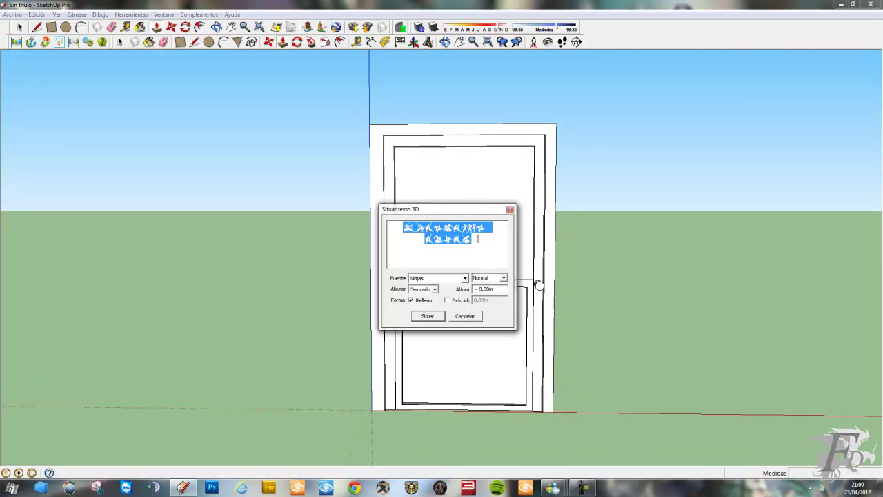
left_click(464, 278)
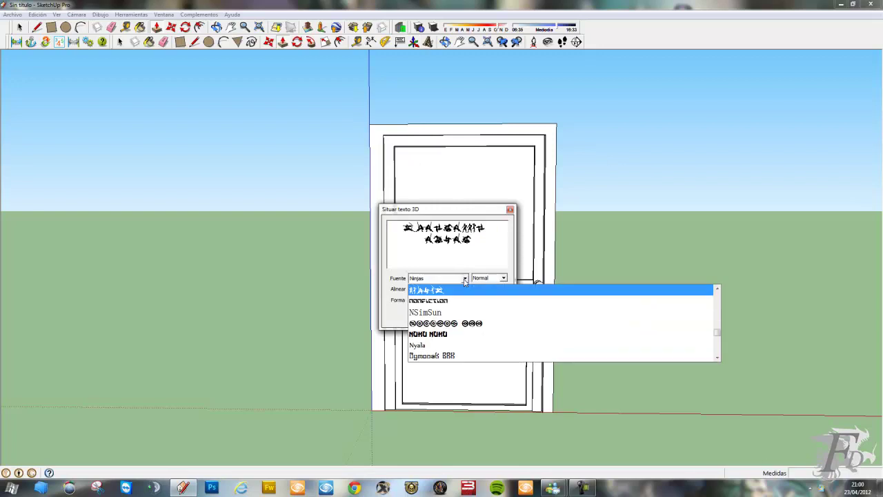
left_click(441, 314)
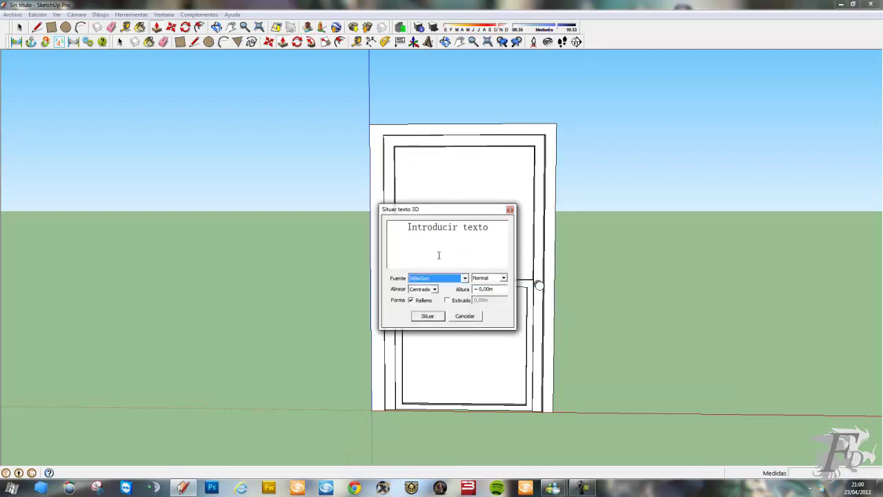
type("FEN")
type("IXDISCOM")
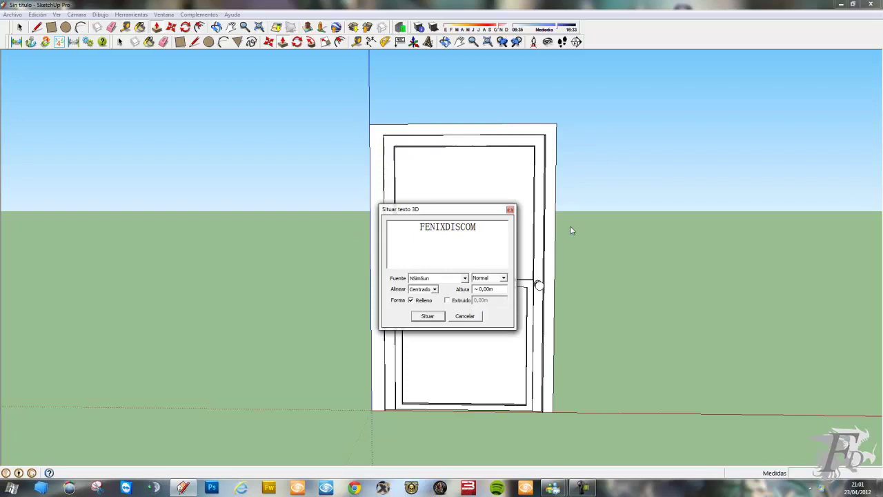
mouse_move(456, 213)
left_mouse_down()
mouse_move(316, 214)
mouse_move(143, 191)
left_mouse_up()
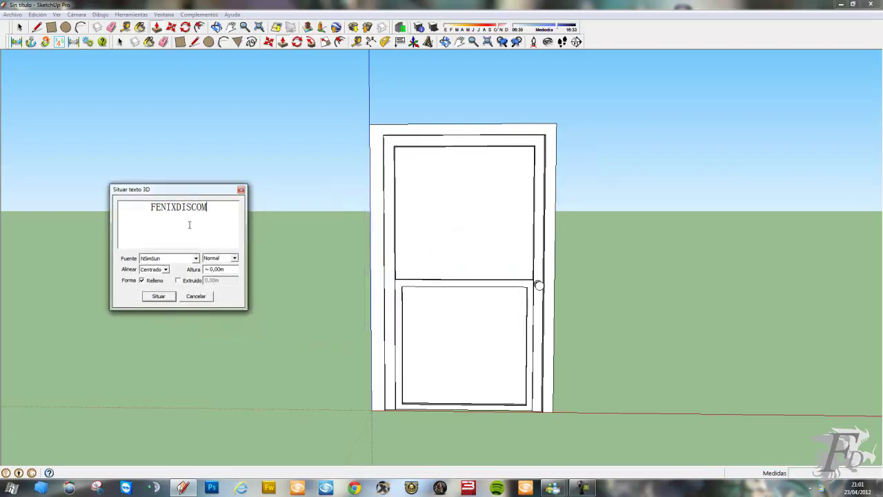
left_click(163, 297)
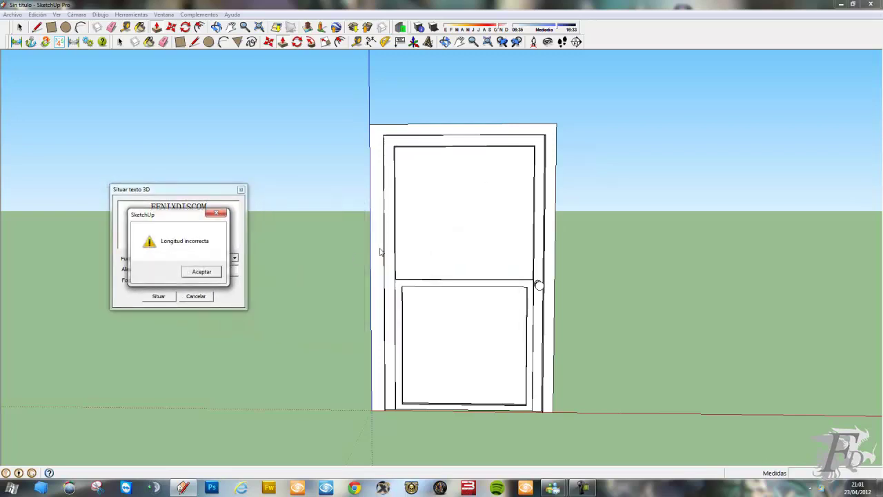
left_click(201, 272)
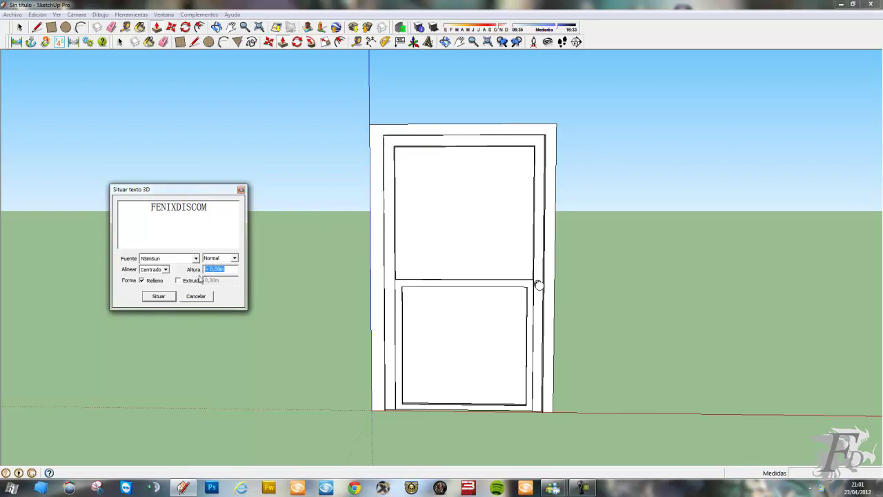
type("1")
Step: Place the FENIXDISCOM text in the model and scale it down to 0.14
left_click(158, 296)
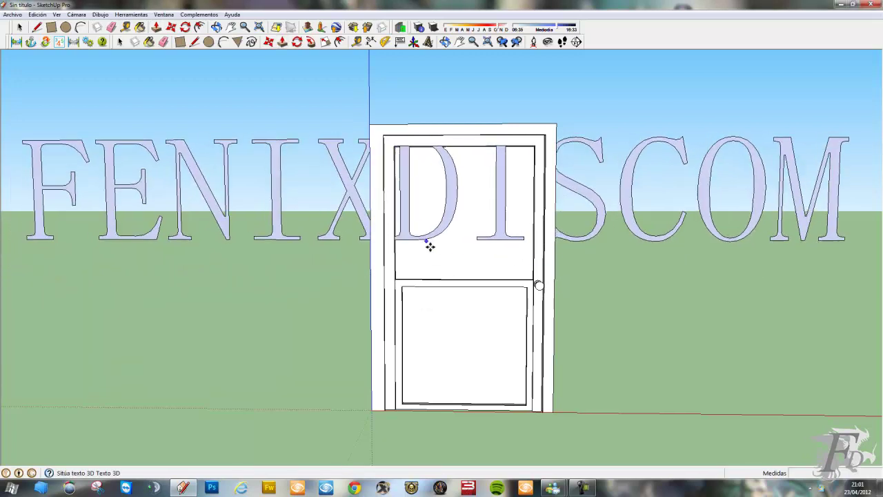
left_click(455, 266)
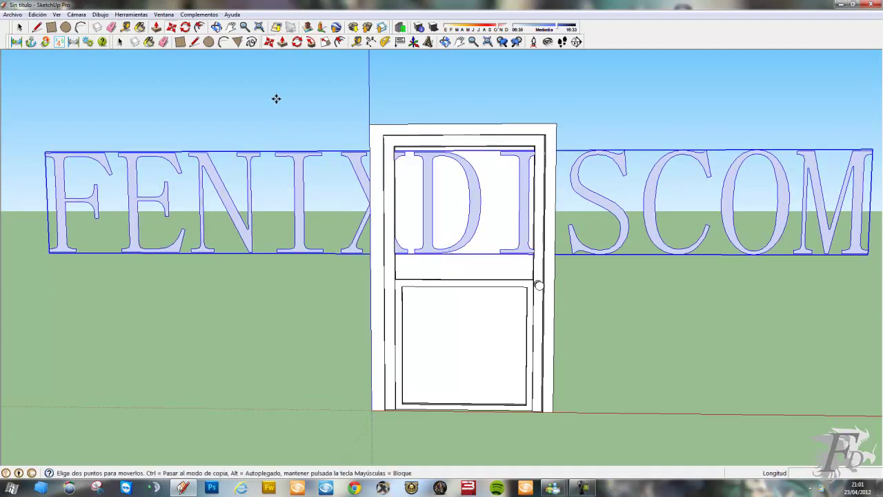
left_click(325, 42)
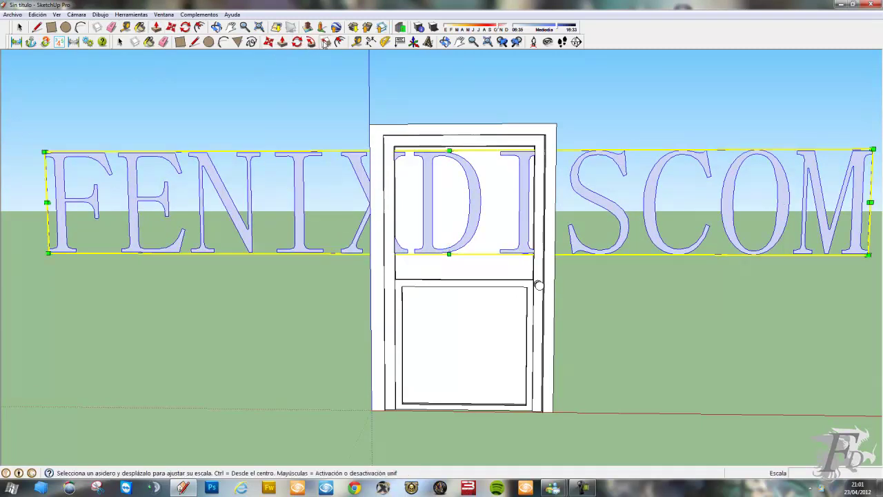
left_click(44, 151)
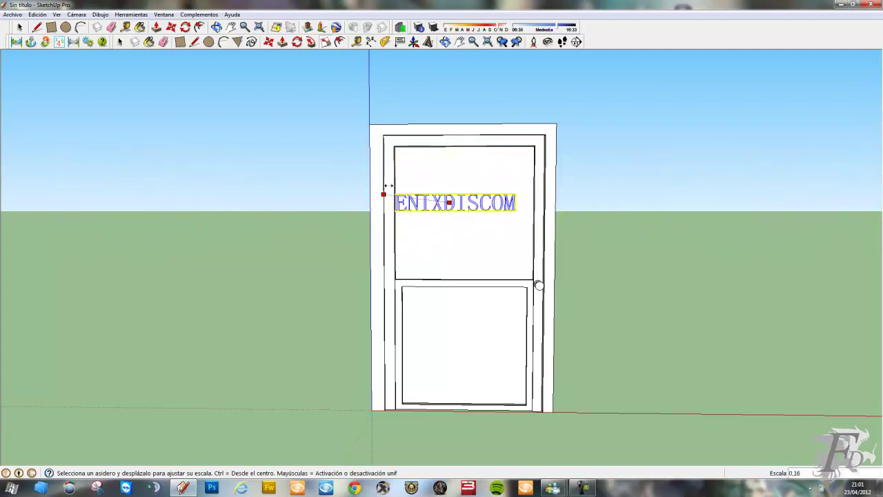
left_click(394, 187)
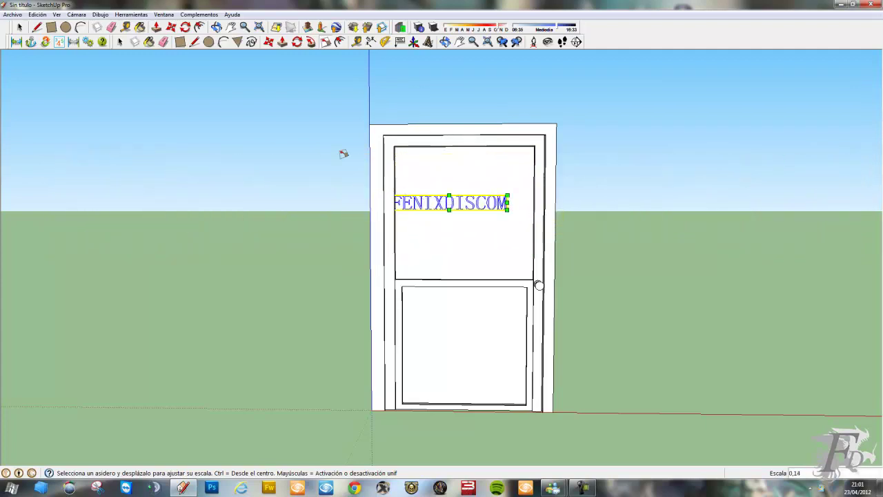
Step: Move the scaled text up onto the door's upper panel
left_click(171, 27)
left_click(460, 205)
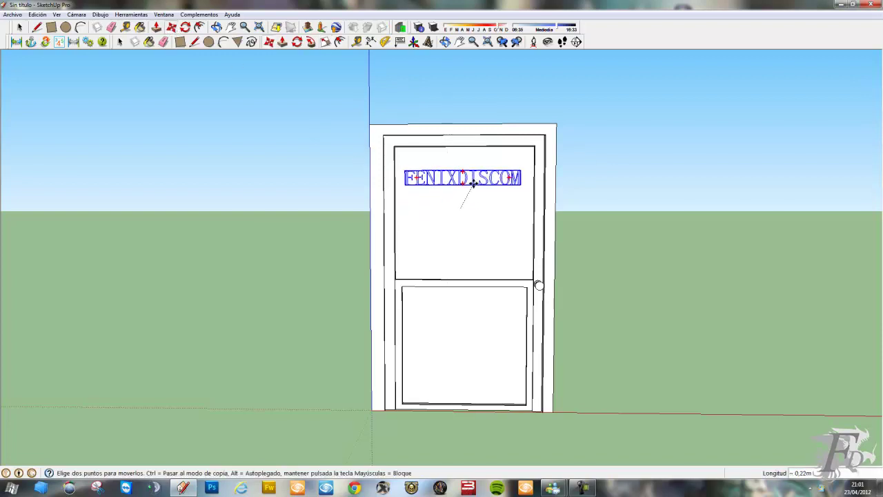
left_click(475, 179)
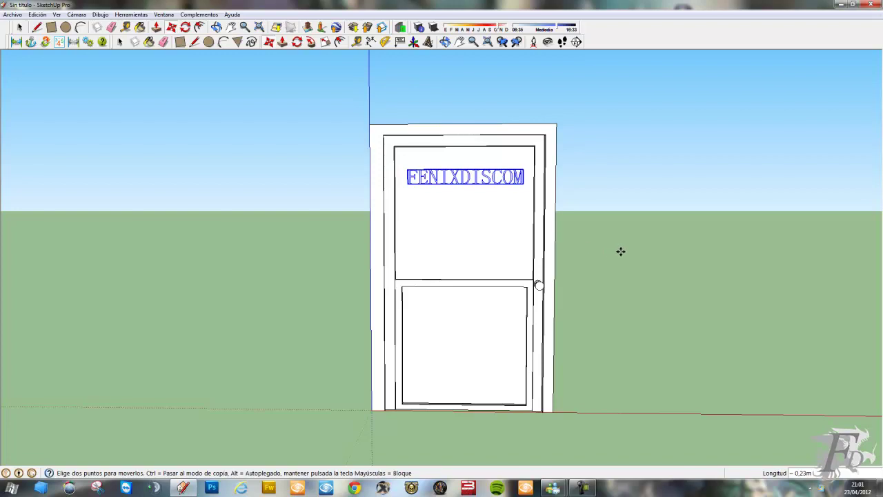
scroll(623, 251, "up", 2)
scroll(607, 253, "up", 1)
Step: Move the FENIXDISCOM text lower so it sits centred across the upper panel
key("q")
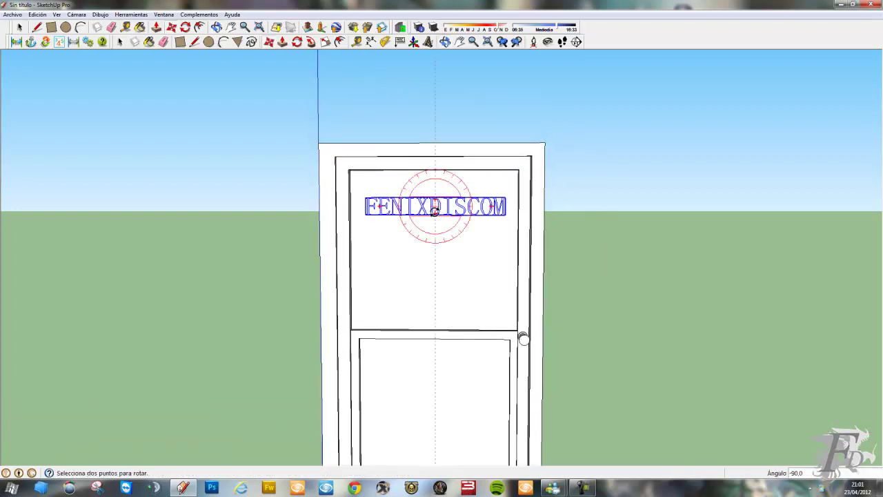
key("m")
left_click(427, 207)
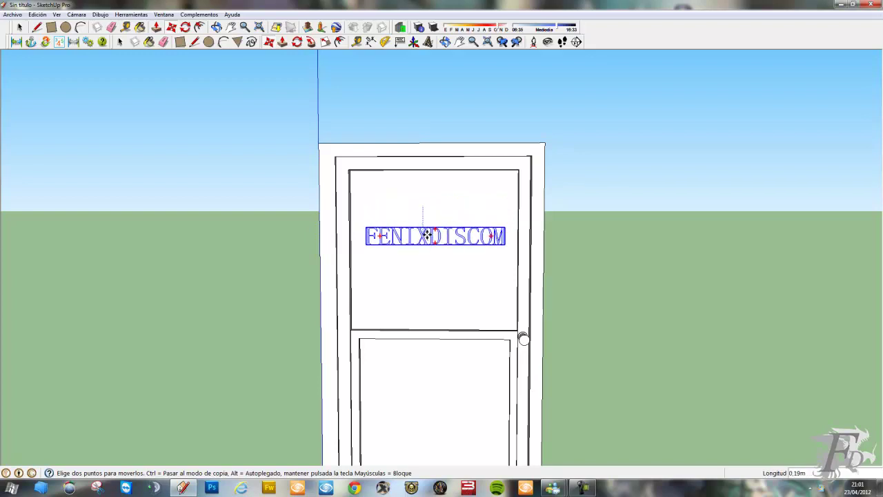
left_click(426, 236)
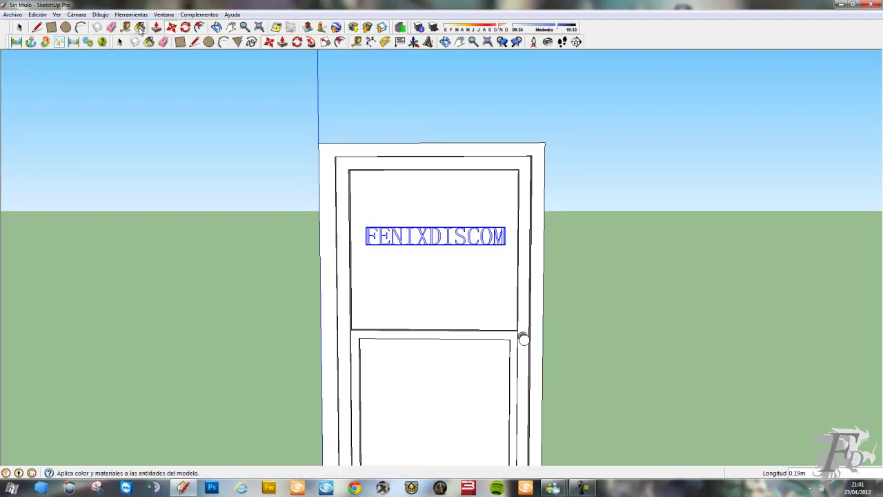
key("b")
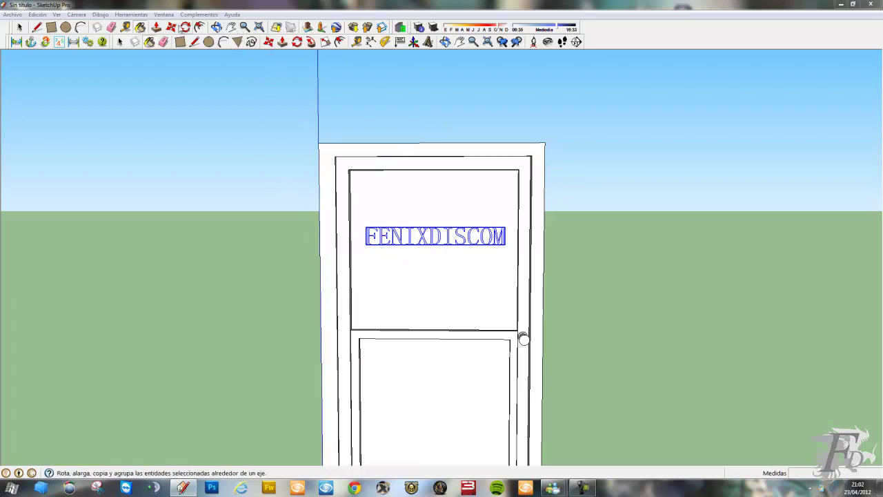
left_click(140, 29)
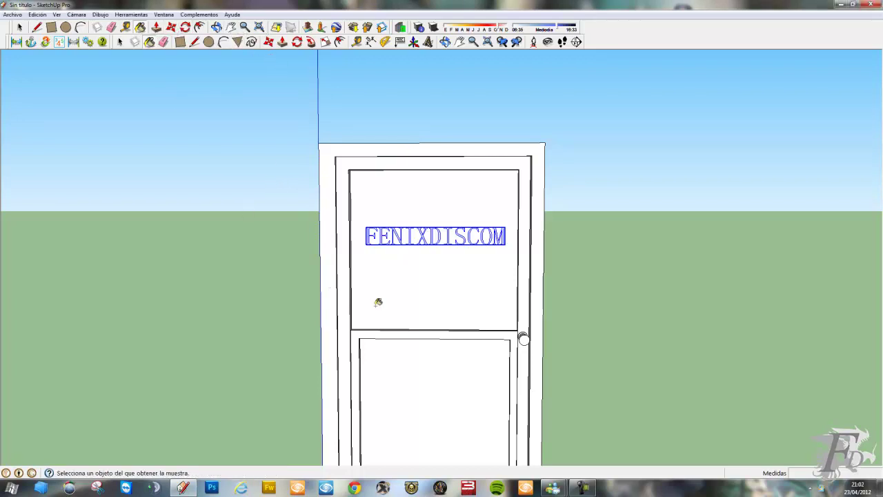